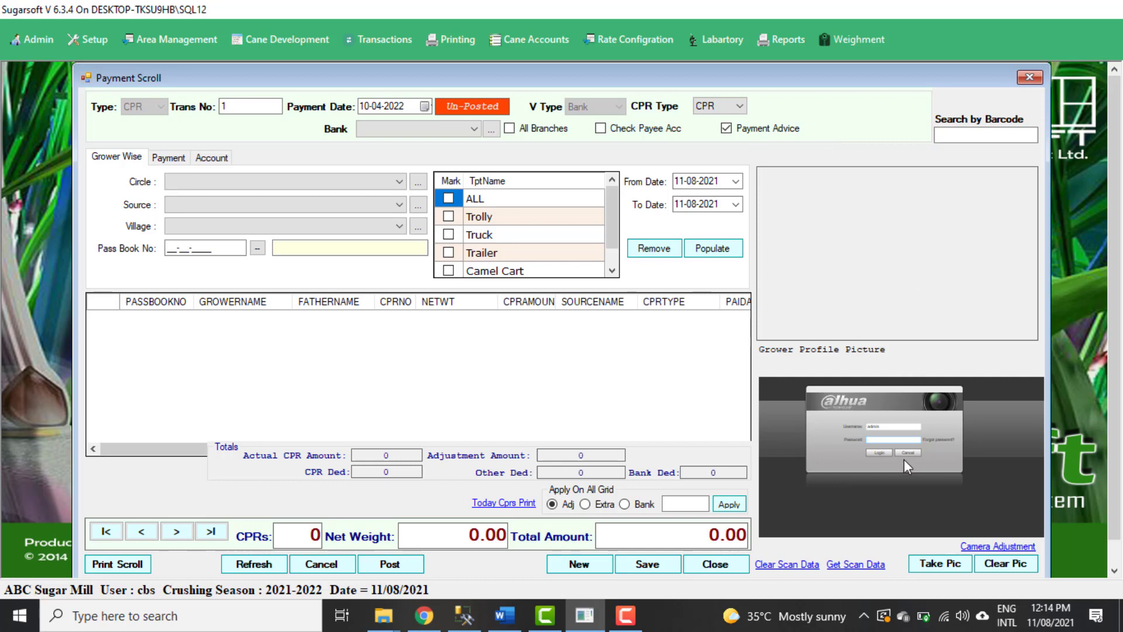
Enter the camera account's password and log in to show the live camera feed.
{"action": "left_click", "coordinate": [889, 440]}
{"action": "type", "text": "•••••"}
{"action": "left_click", "coordinate": [881, 453]}
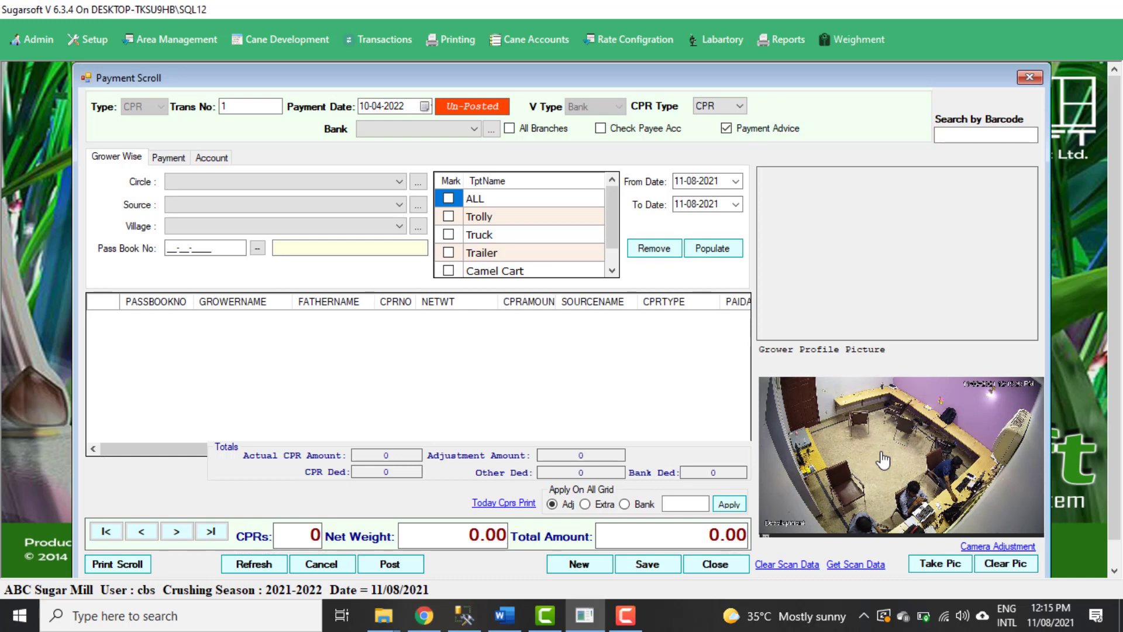
Select BANK ALFLAH GHOTKI as the bank and enable All Branches, with Check Payee Acc left off.
{"action": "left_click", "coordinate": [467, 129]}
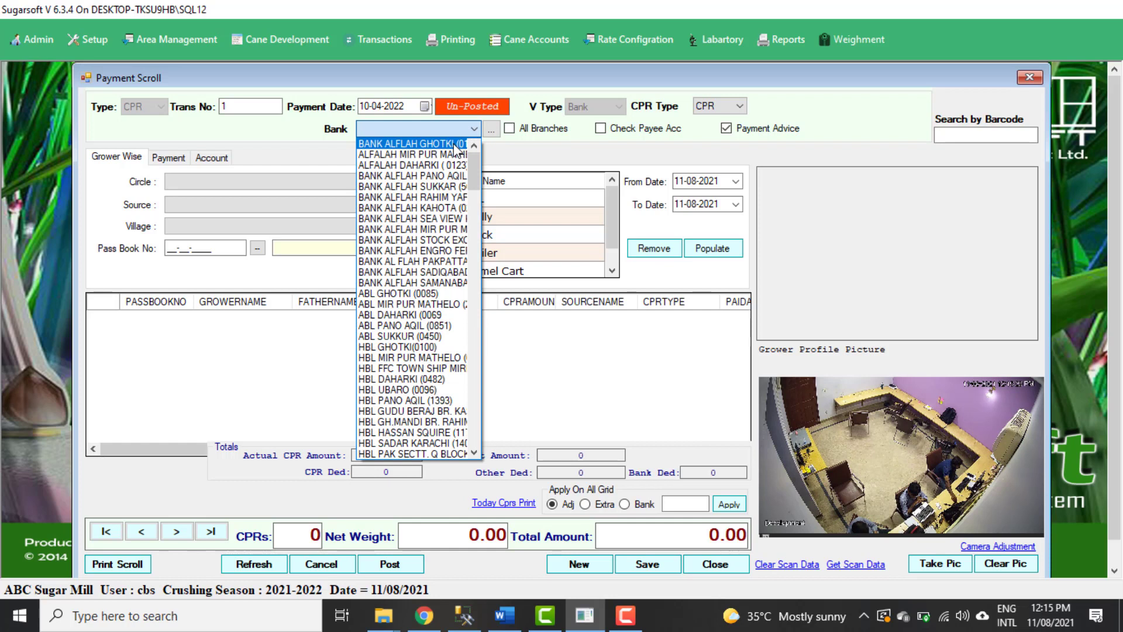
{"action": "left_click", "coordinate": [455, 144]}
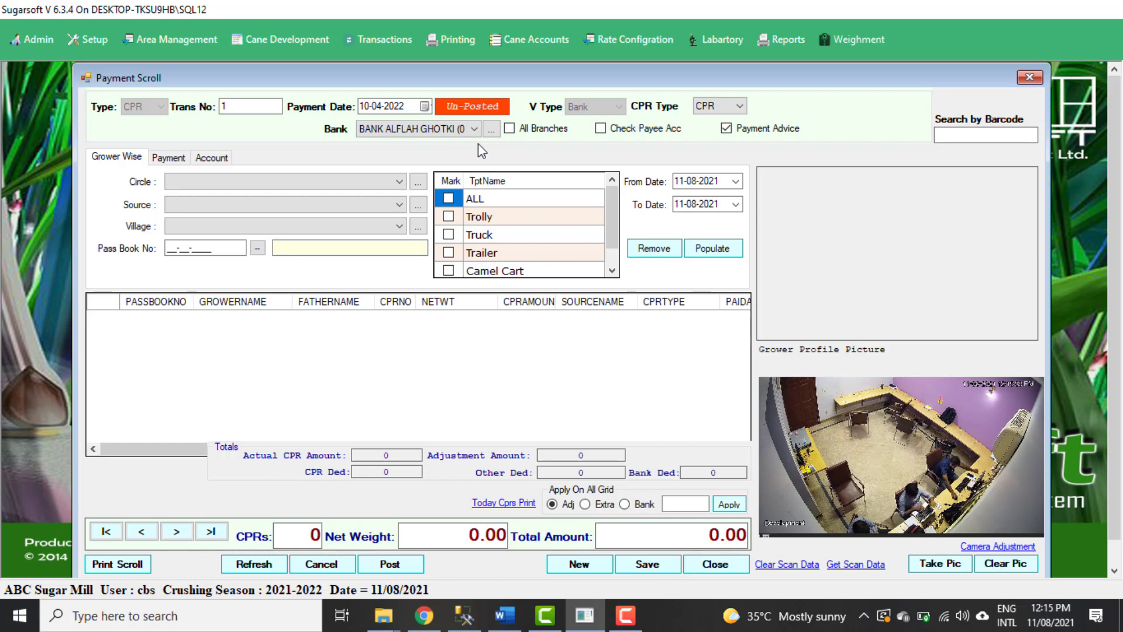
{"action": "left_click", "coordinate": [509, 130]}
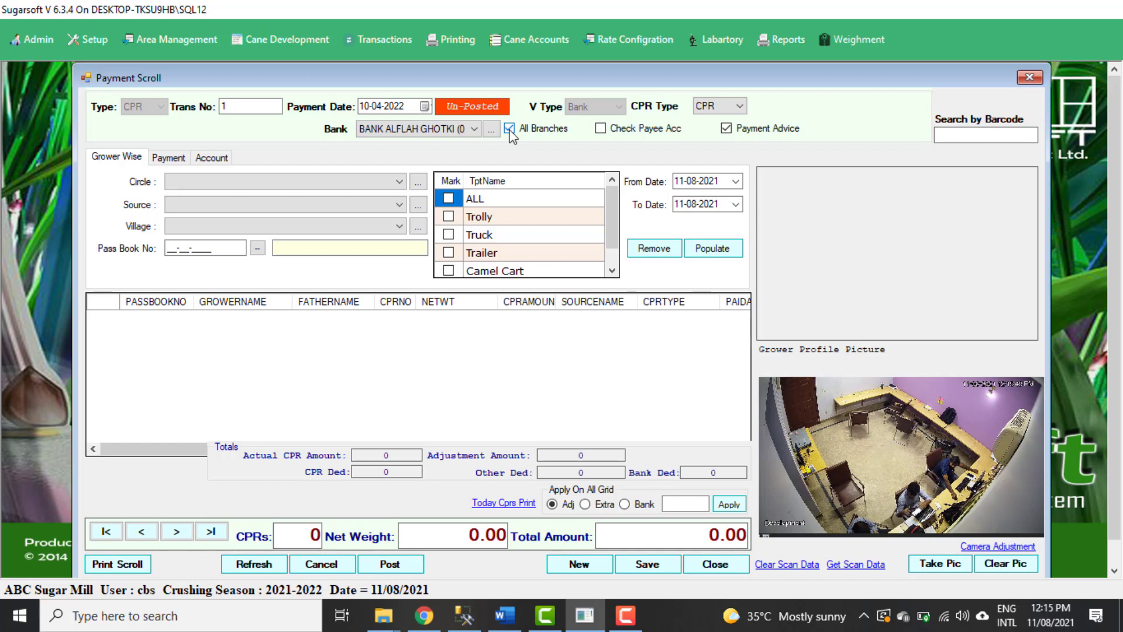
{"action": "left_click", "coordinate": [510, 131]}
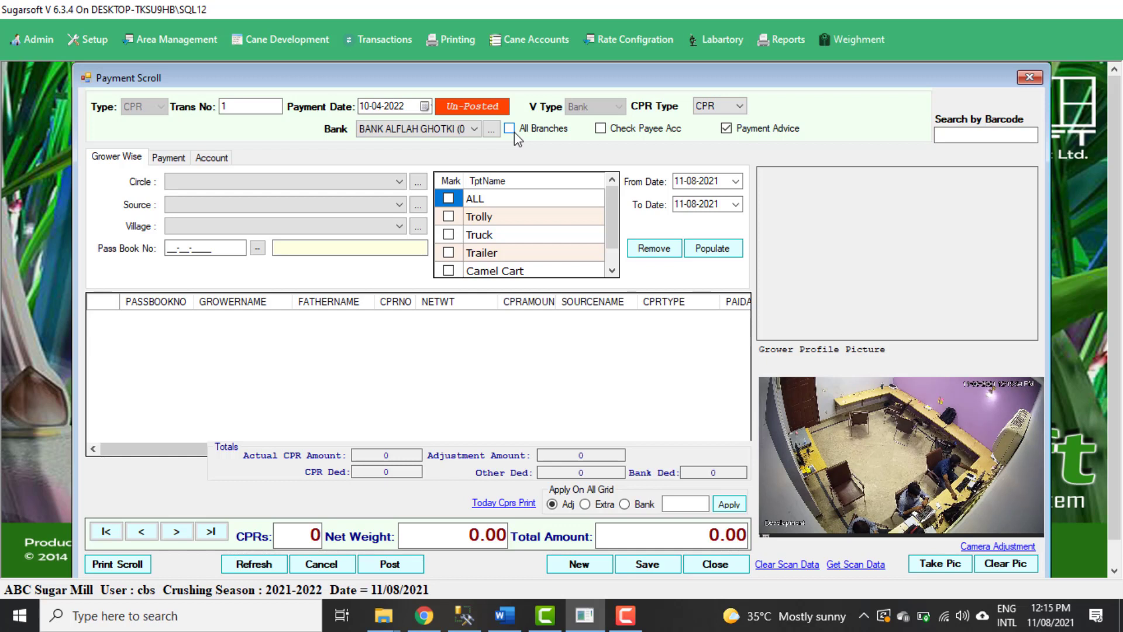
{"action": "left_click", "coordinate": [513, 131]}
{"action": "left_click", "coordinate": [600, 129]}
{"action": "left_click", "coordinate": [600, 128]}
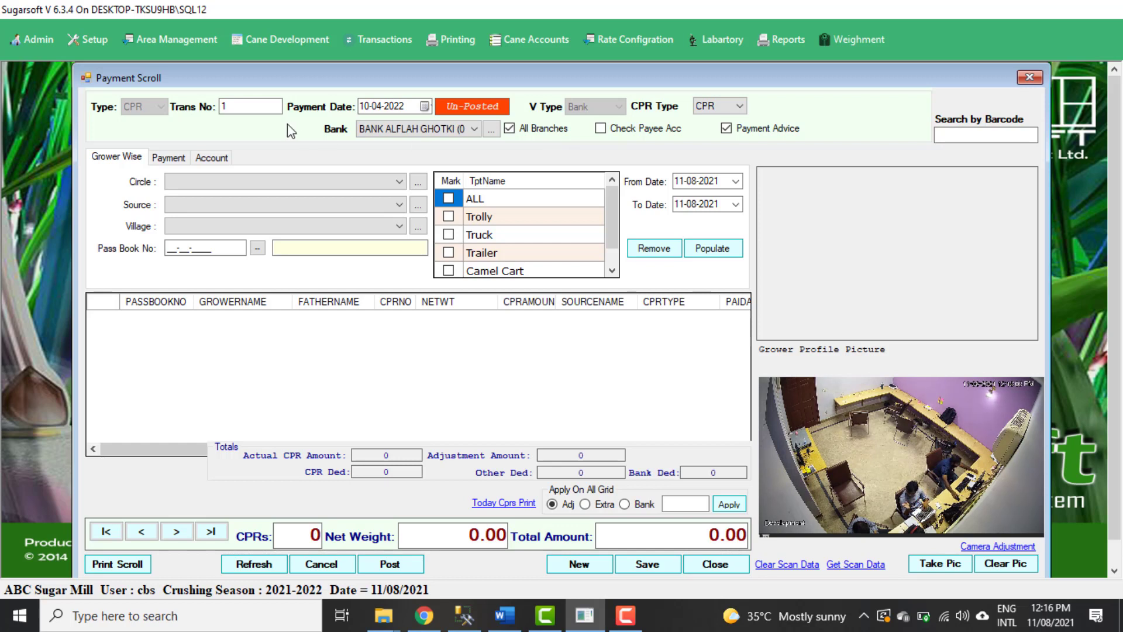
{"action": "left_click", "coordinate": [262, 107]}
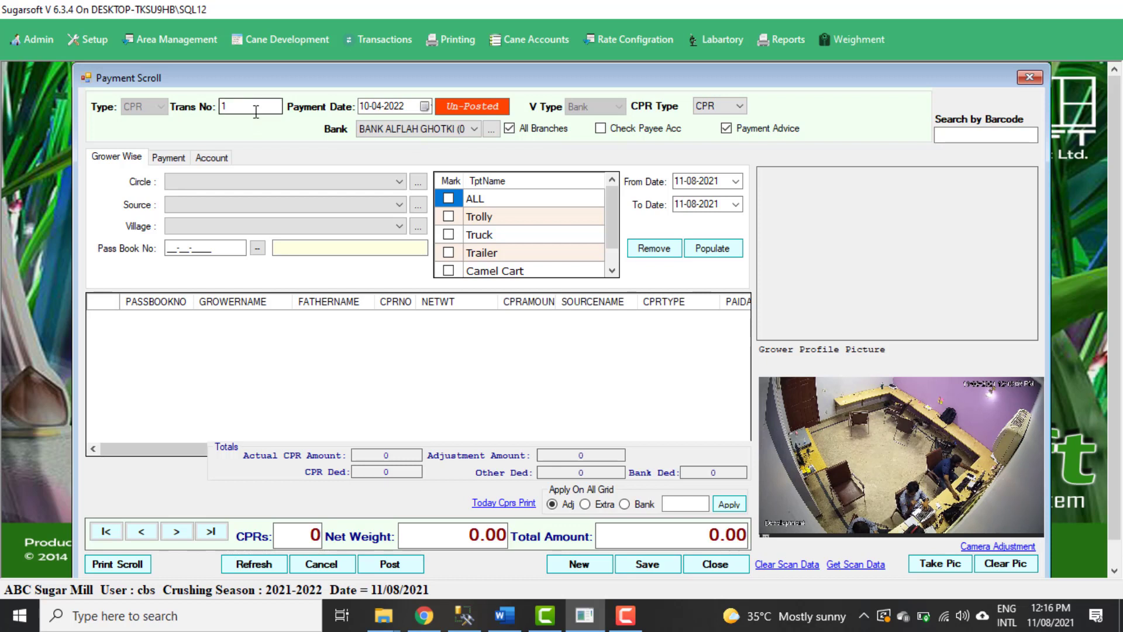
{"action": "left_click", "coordinate": [379, 105]}
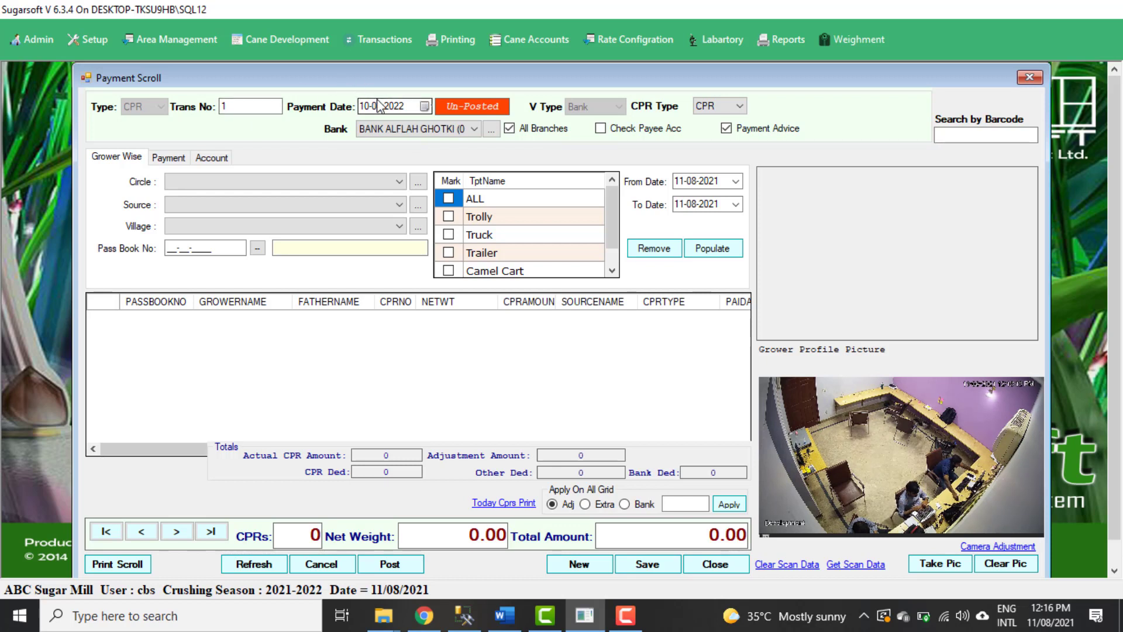
{"action": "left_click", "coordinate": [709, 111]}
{"action": "left_click", "coordinate": [709, 117]}
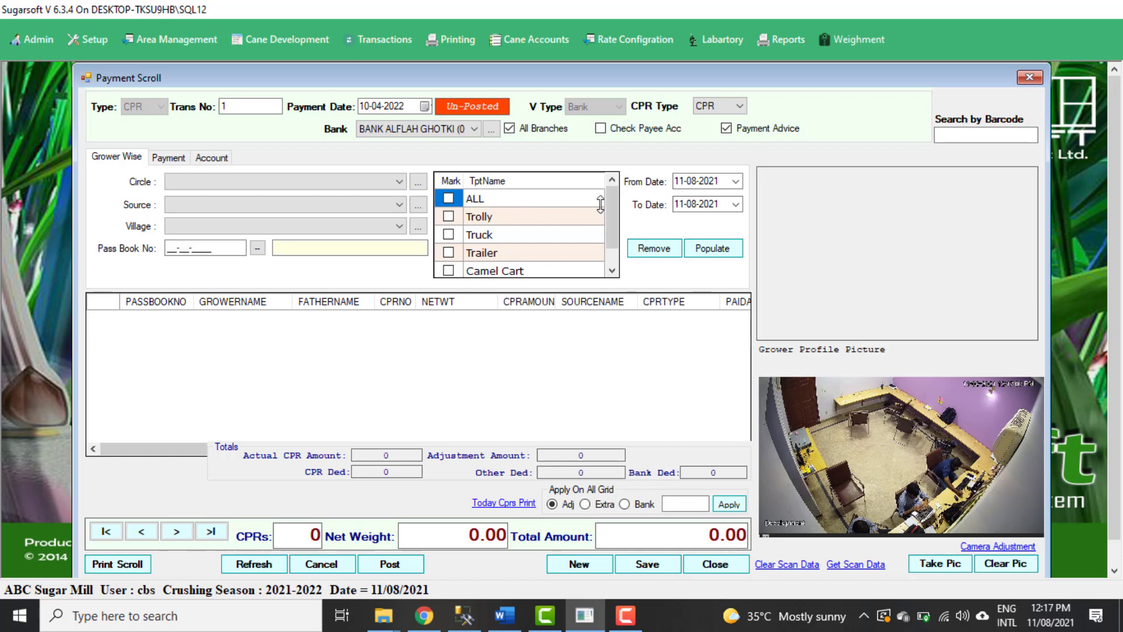
Populate the payment grid with the CPRs dated 11-08-2021 and review the row's columns and total amount.
{"action": "mouse_move", "coordinate": [612, 205]}
{"action": "left_mouse_down"}
{"action": "mouse_move", "coordinate": [613, 239]}
{"action": "mouse_move", "coordinate": [613, 210]}
{"action": "left_mouse_up"}
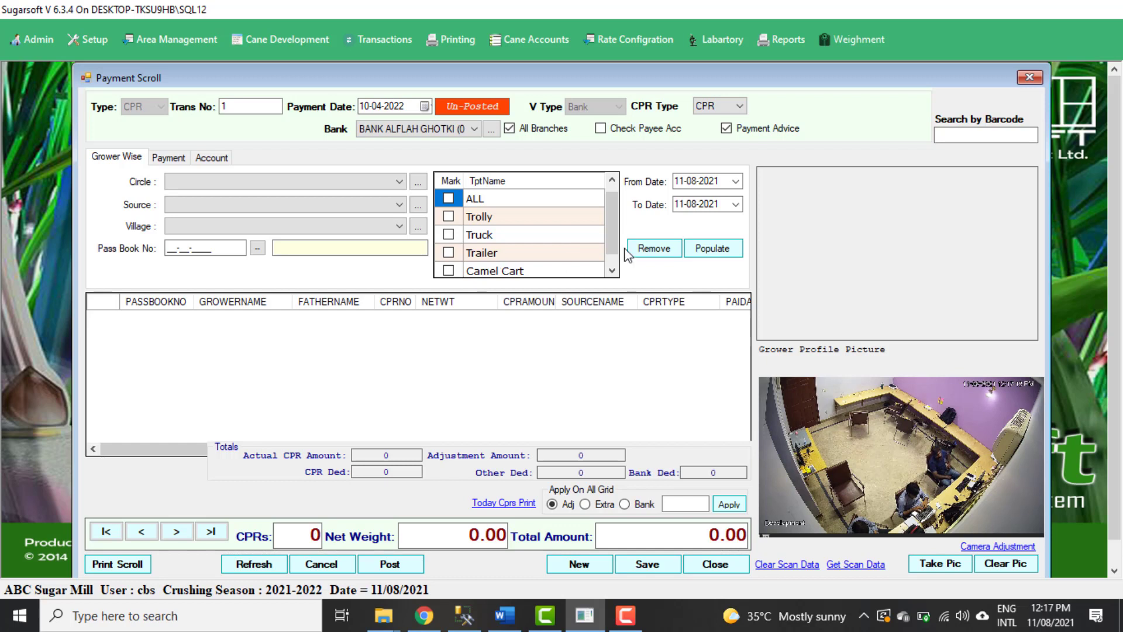
{"action": "left_click", "coordinate": [711, 253]}
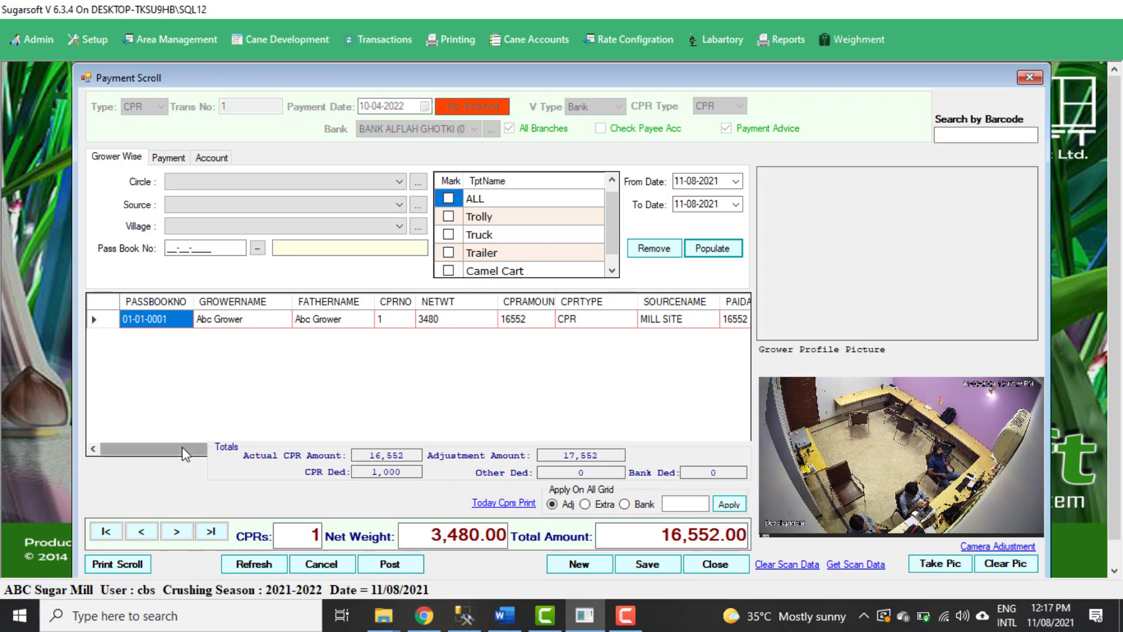
{"action": "left_click_drag", "start_coordinate": [143, 444], "coordinate": [511, 440]}
{"action": "left_click", "coordinate": [518, 320]}
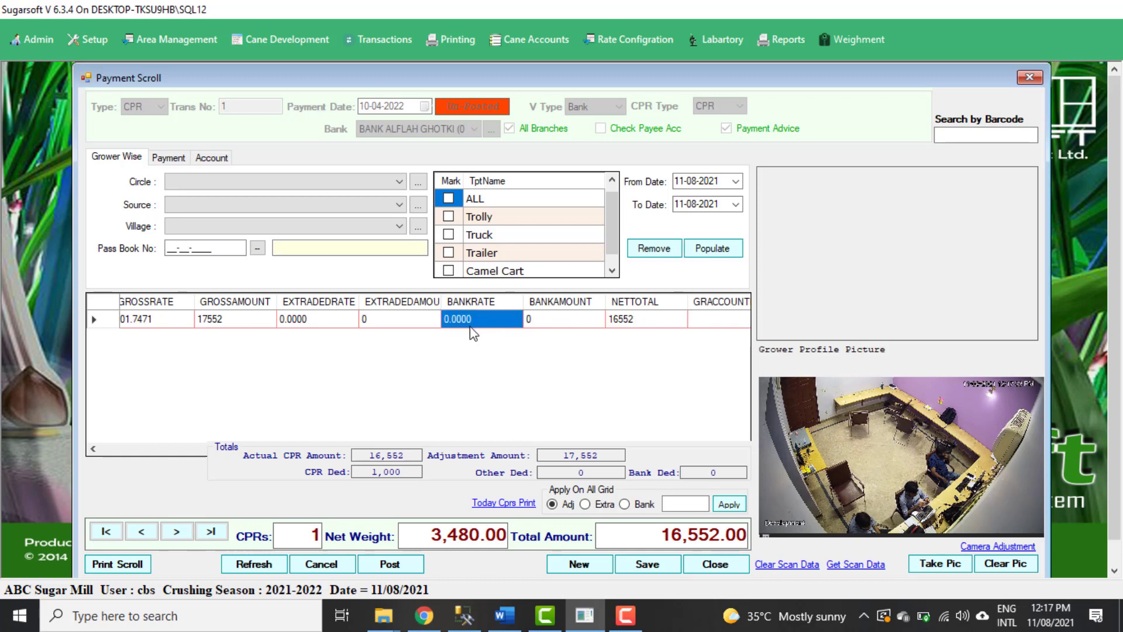
{"action": "left_click_drag", "start_coordinate": [194, 451], "coordinate": [124, 454]}
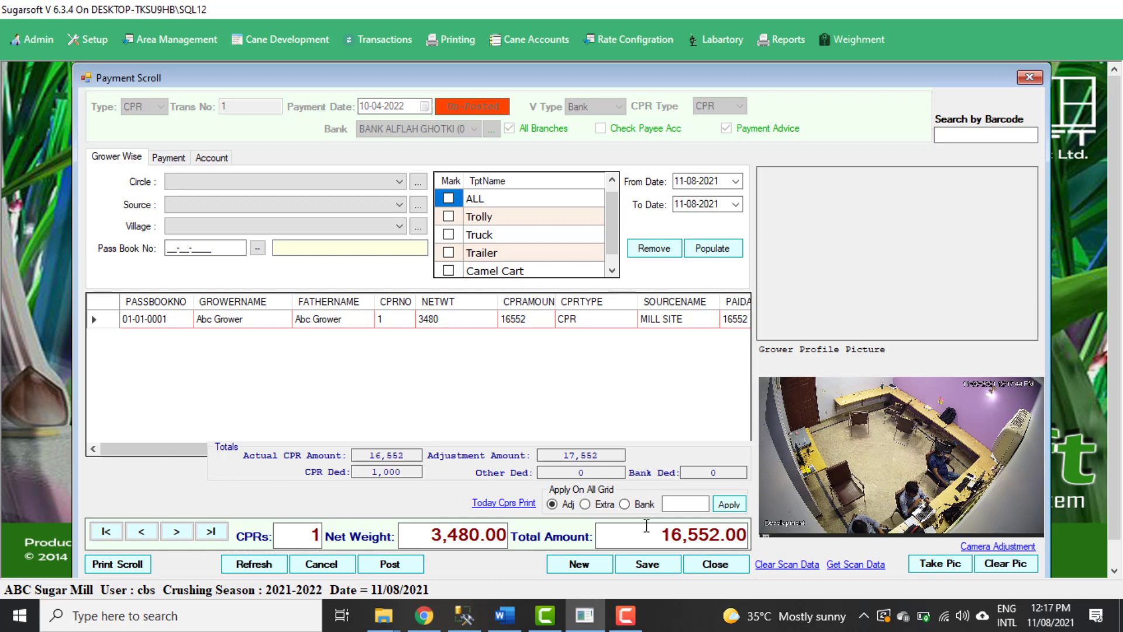
{"action": "left_click_drag", "start_coordinate": [664, 527], "coordinate": [747, 545]}
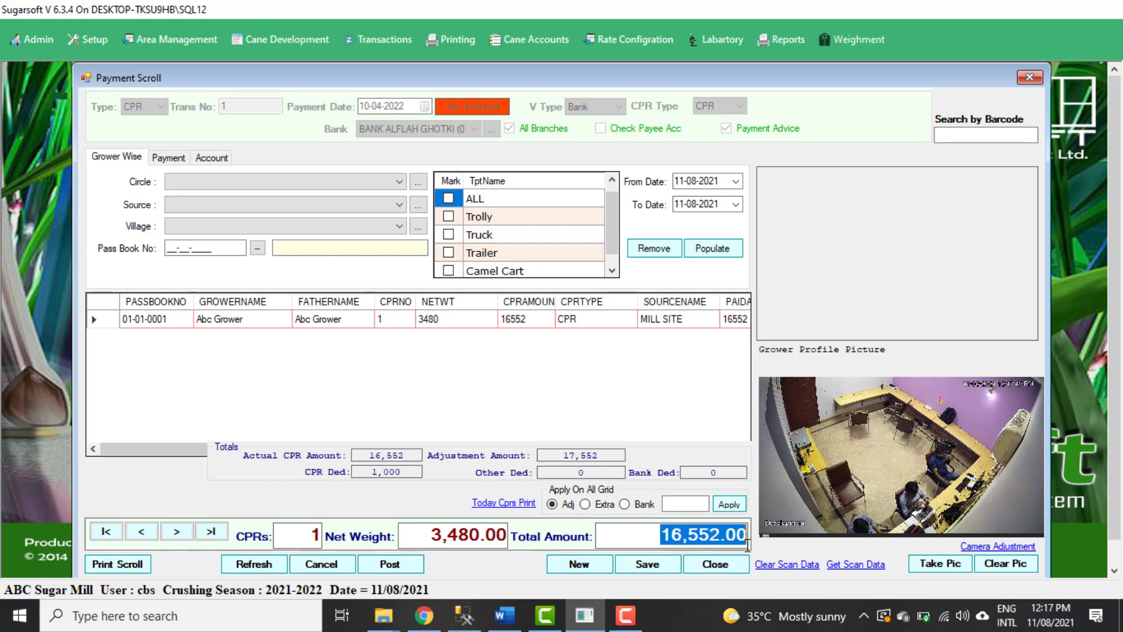
Start a blank payment scroll and try to look up CPR No 1 with manual selection.
{"action": "left_click", "coordinate": [599, 560]}
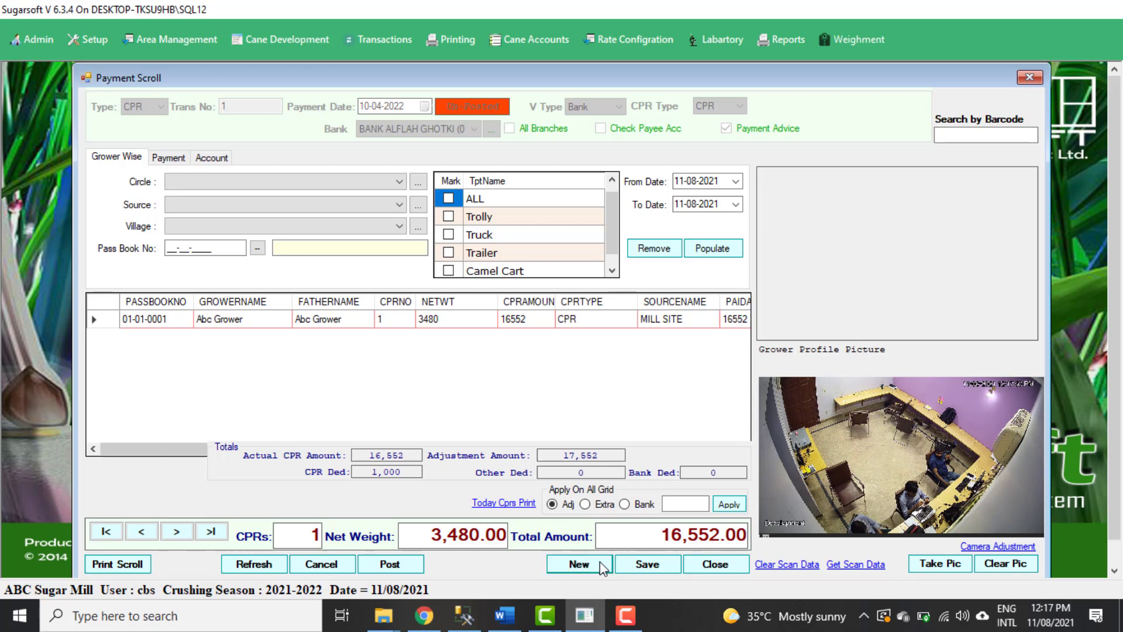
{"action": "left_click", "coordinate": [599, 560]}
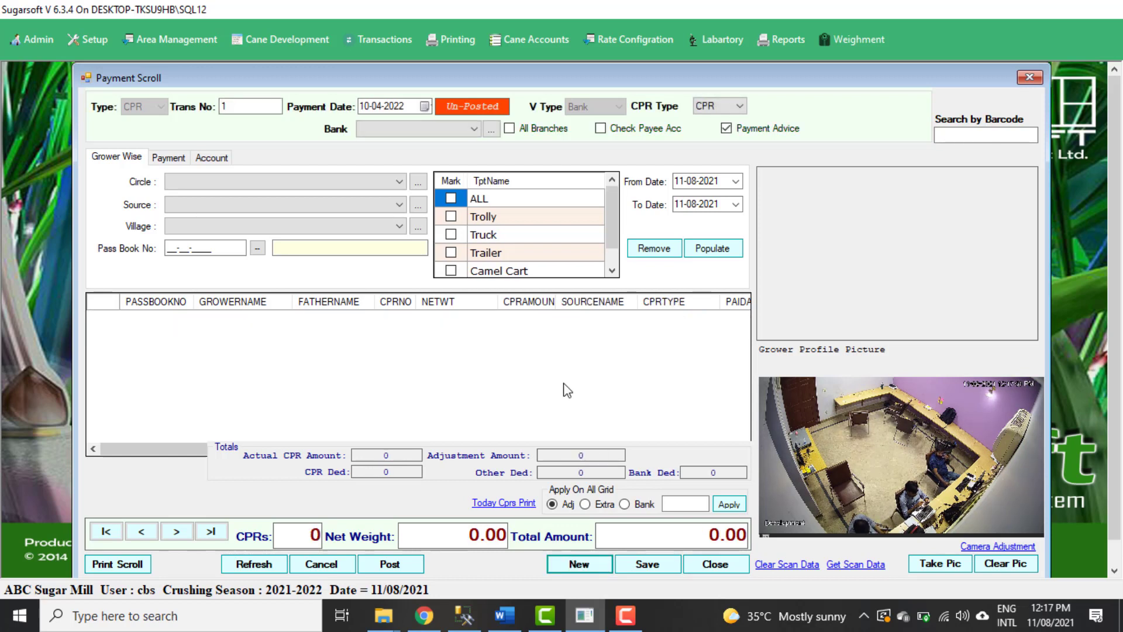
{"action": "left_click", "coordinate": [169, 157]}
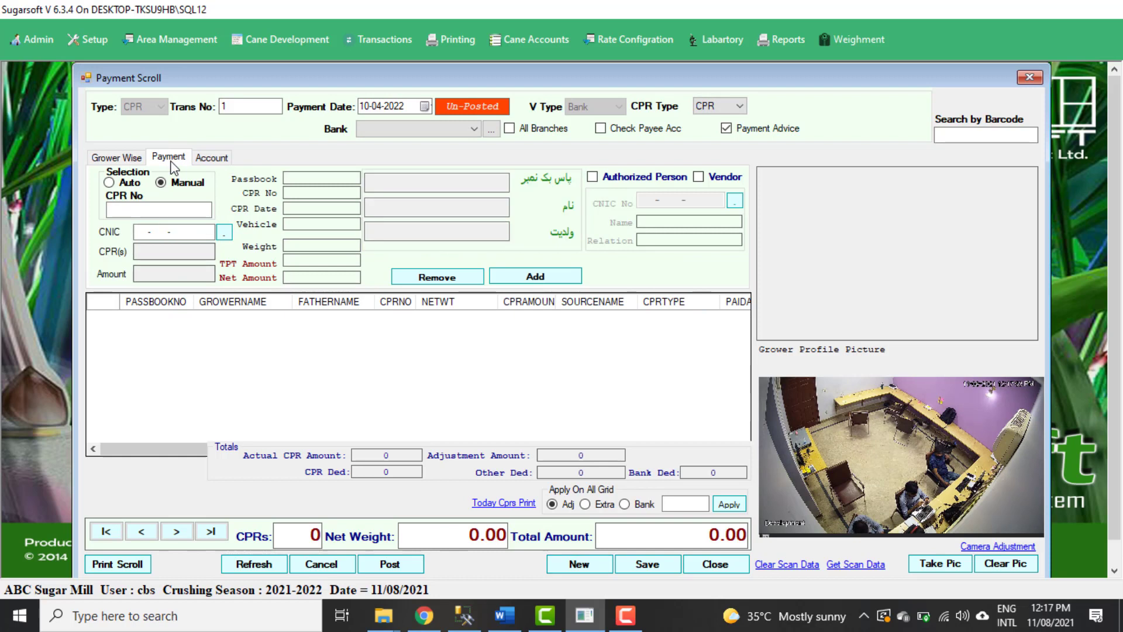
{"action": "left_click", "coordinate": [186, 209]}
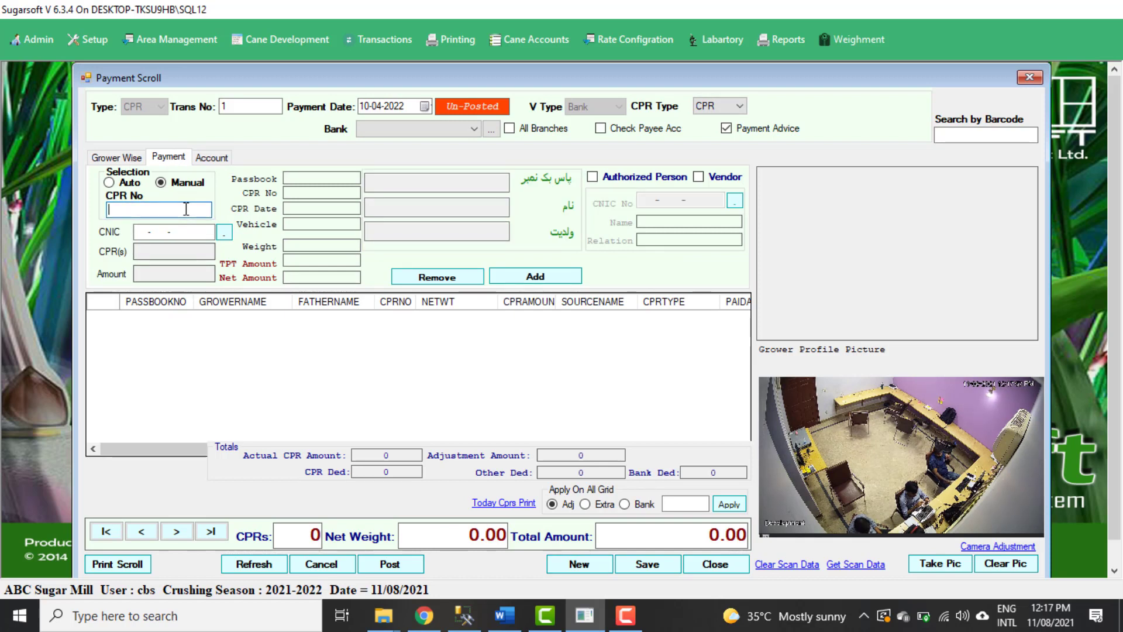
{"action": "type", "text": "1"}
{"action": "key", "text": "Return"}
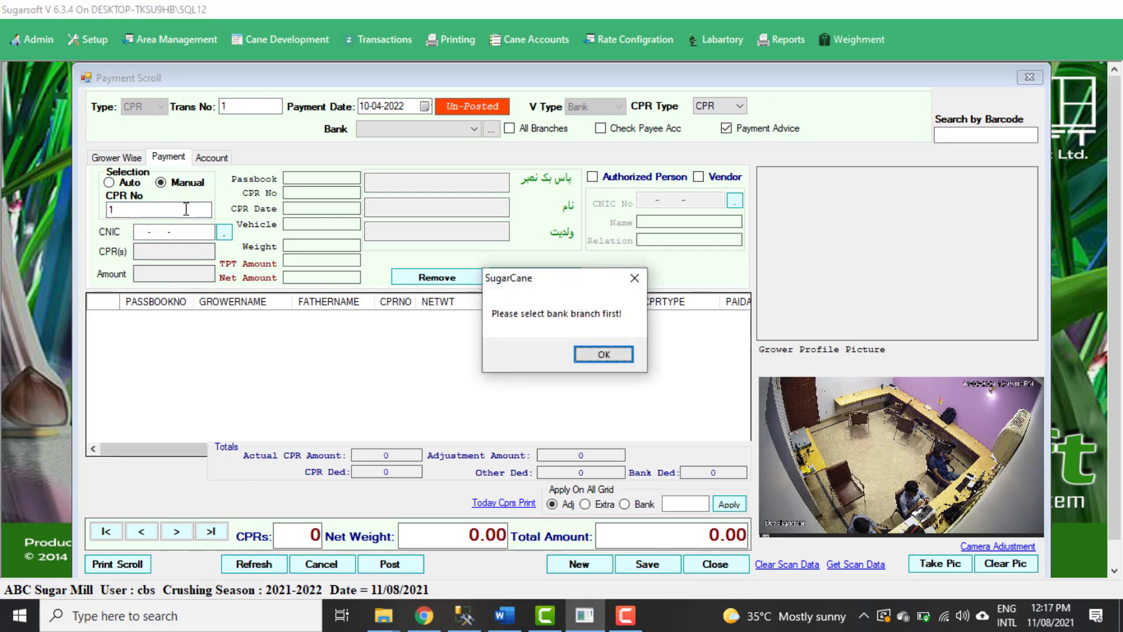
{"action": "key", "text": "Return"}
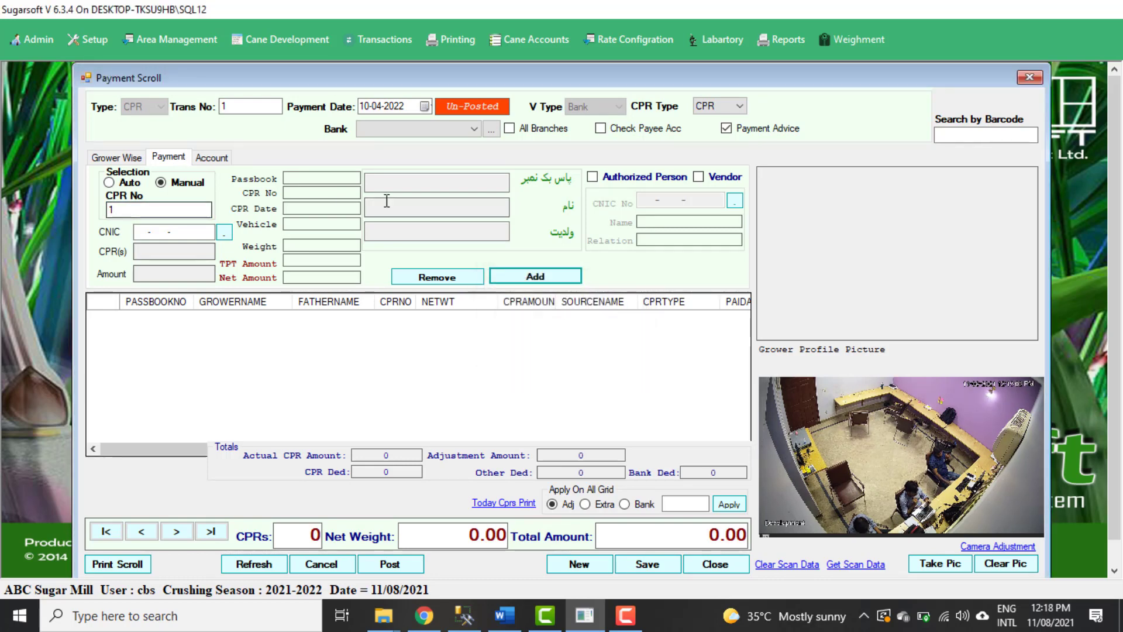
Select BANK ALFLAH GHOTKI as the bank, then retrieve CPR No 1 and add it to the grid.
{"action": "left_click", "coordinate": [463, 129]}
{"action": "left_click", "coordinate": [451, 145]}
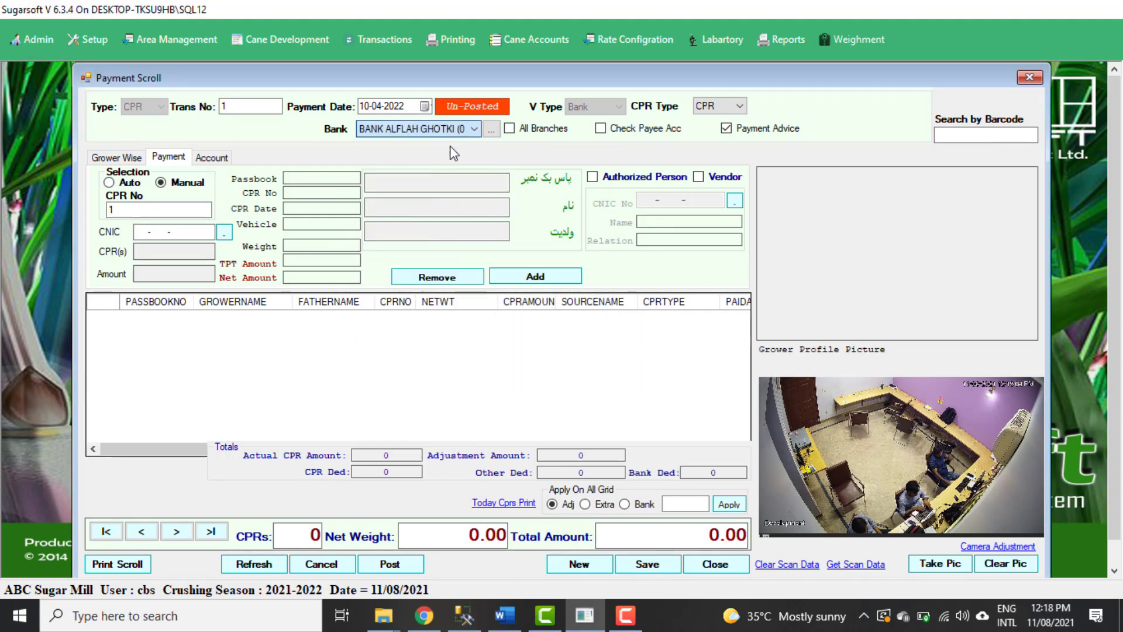
{"action": "left_click", "coordinate": [177, 209]}
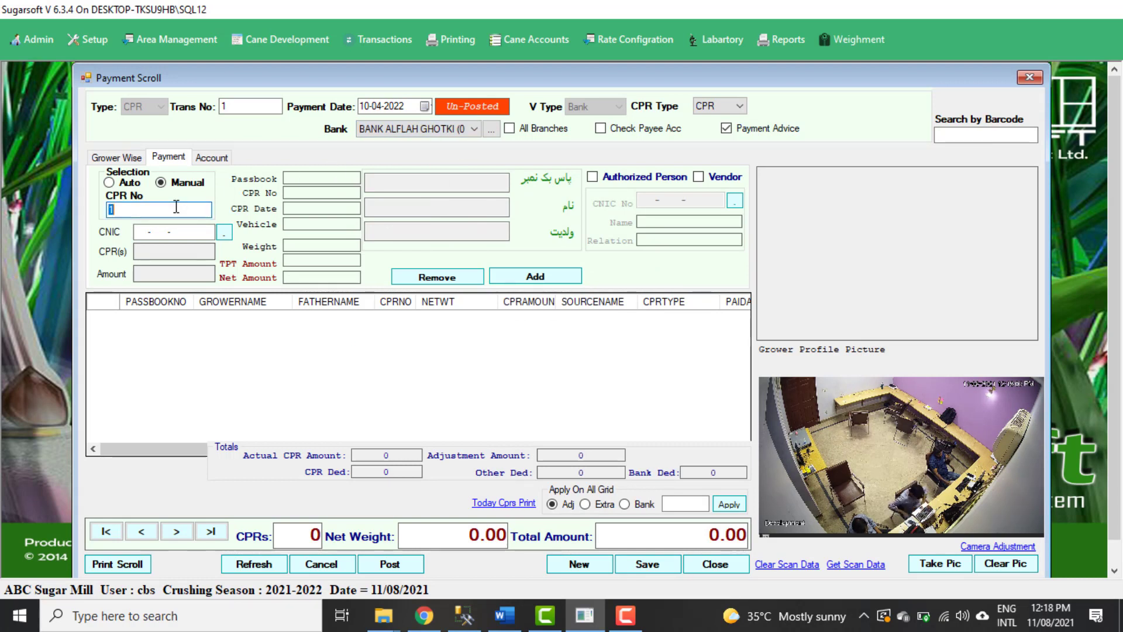
{"action": "key", "text": "Return"}
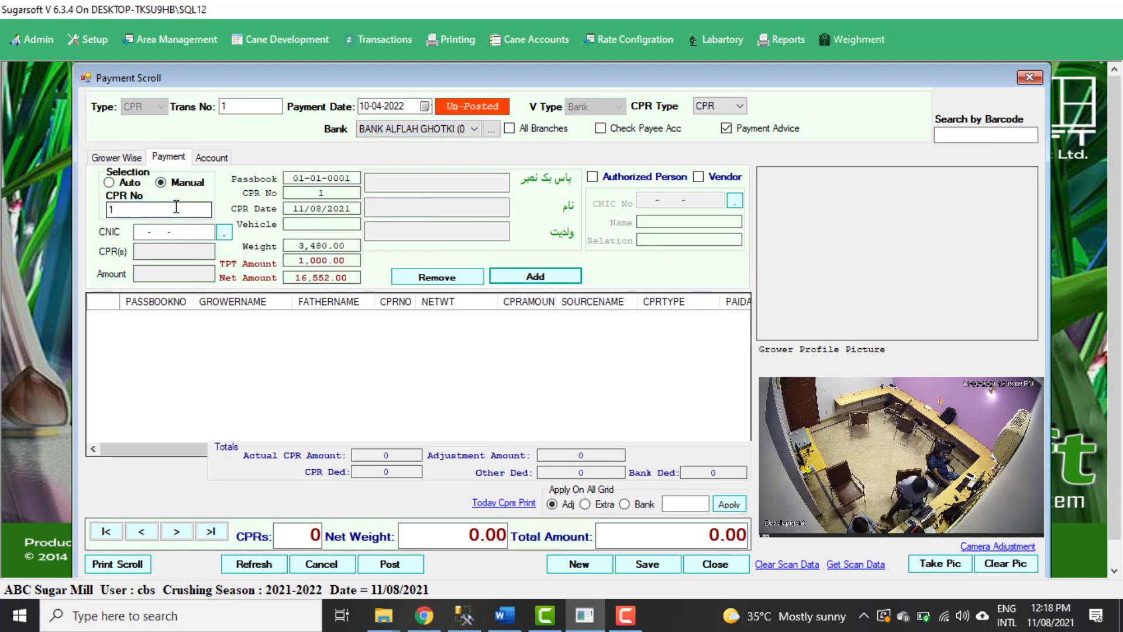
{"action": "key", "text": "Return"}
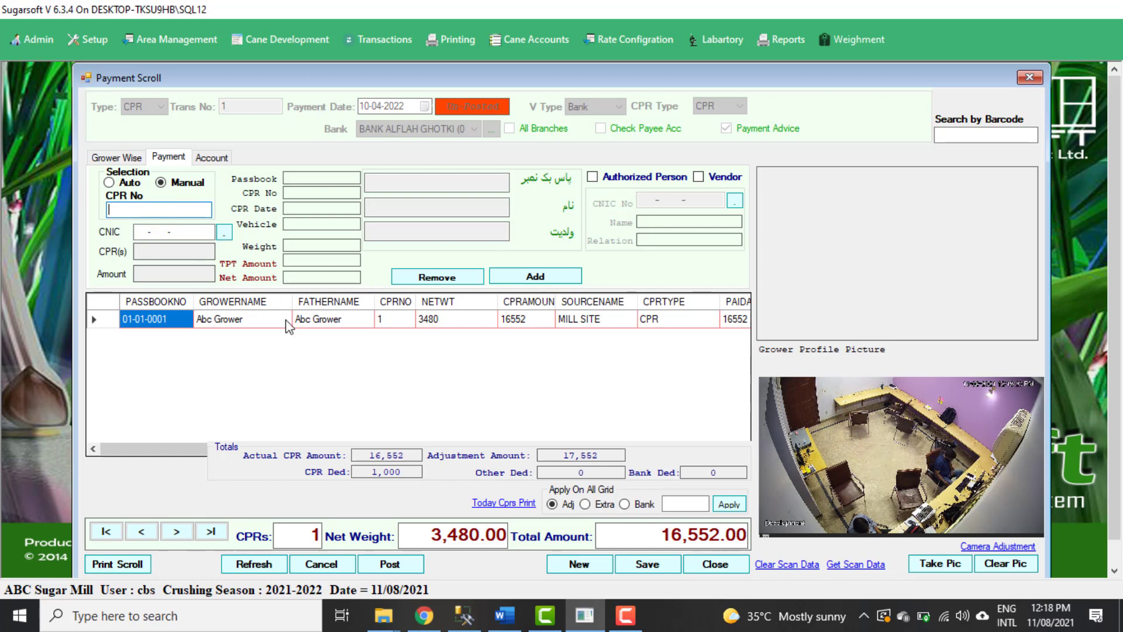
Start a blank payment scroll, switch CPR selection to Auto and enter ###### as the barcode.
{"action": "left_click", "coordinate": [596, 563]}
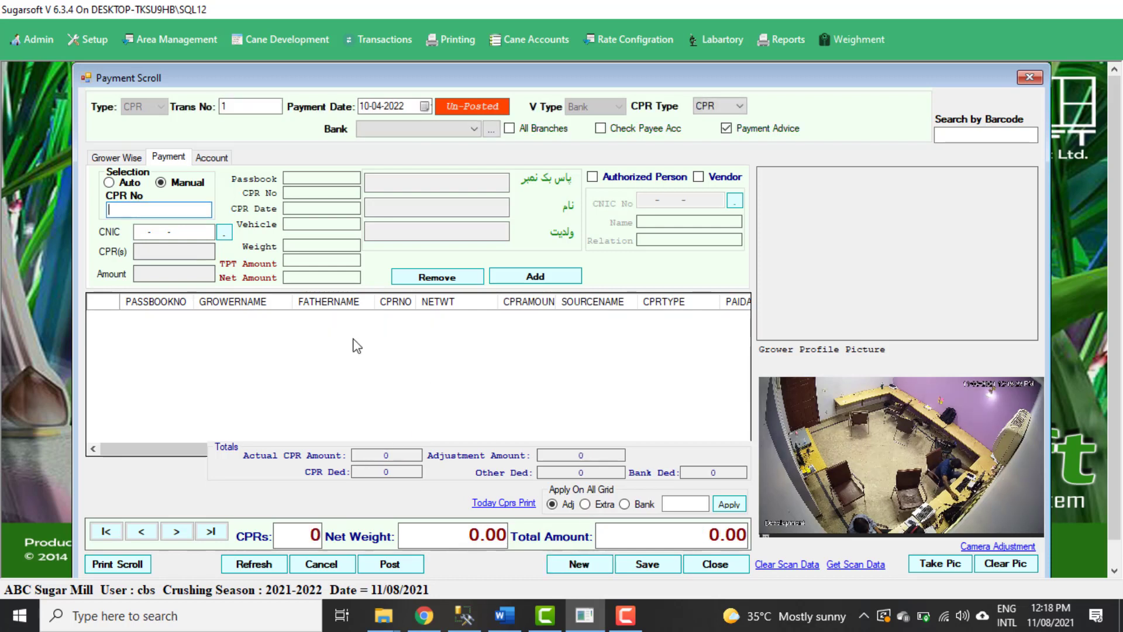
{"action": "left_click", "coordinate": [129, 183]}
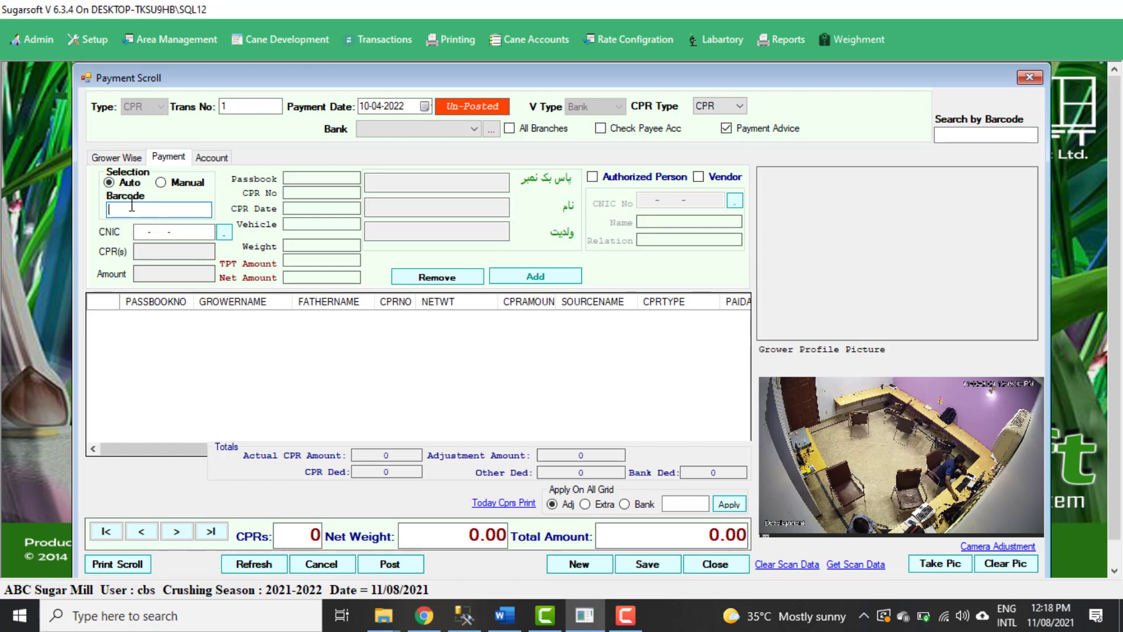
{"action": "type", "text": "#######"}
{"action": "key", "text": "Return"}
{"action": "key", "text": "Return"}
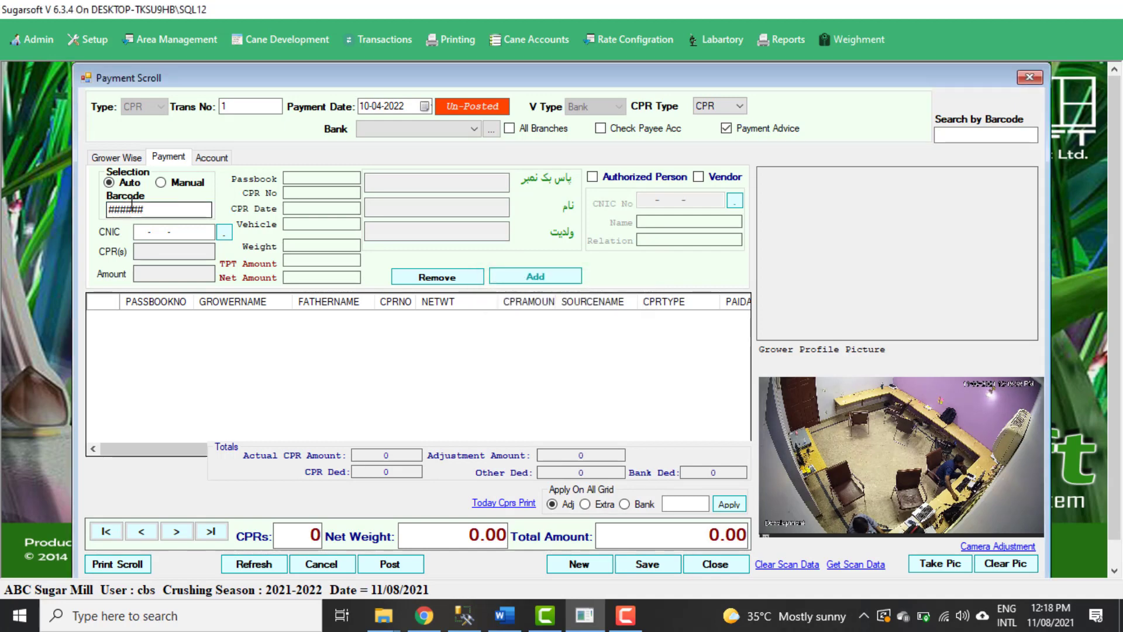
Select BANK ALFLAH GHOTKI as the bank and add the CPR for the entered barcode to the grid.
{"action": "left_click", "coordinate": [474, 129]}
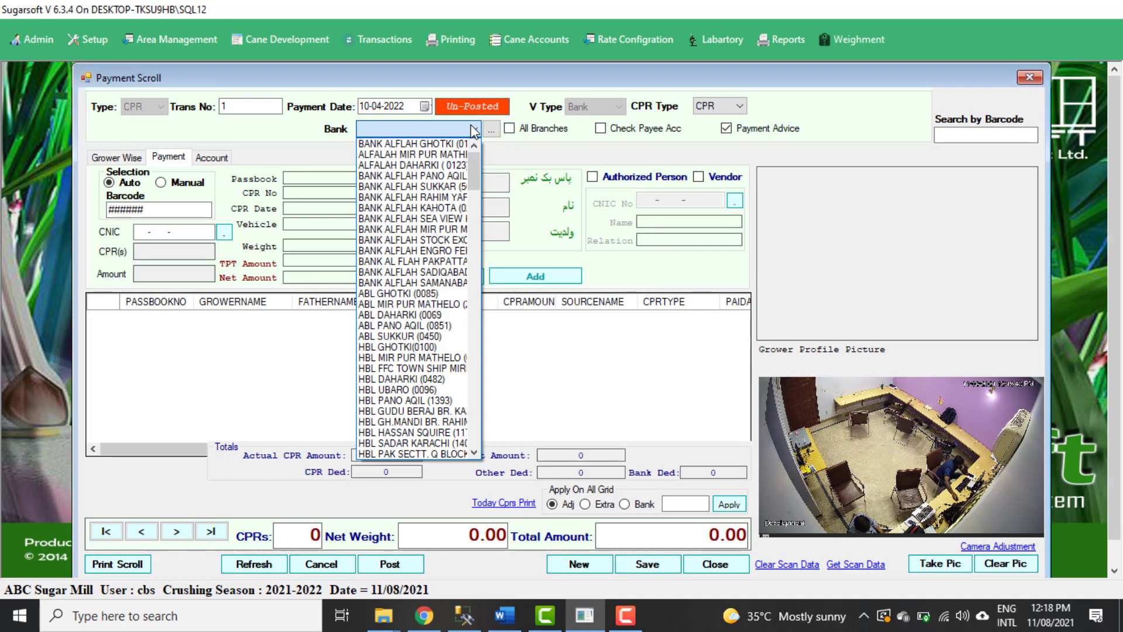
{"action": "left_click", "coordinate": [454, 142]}
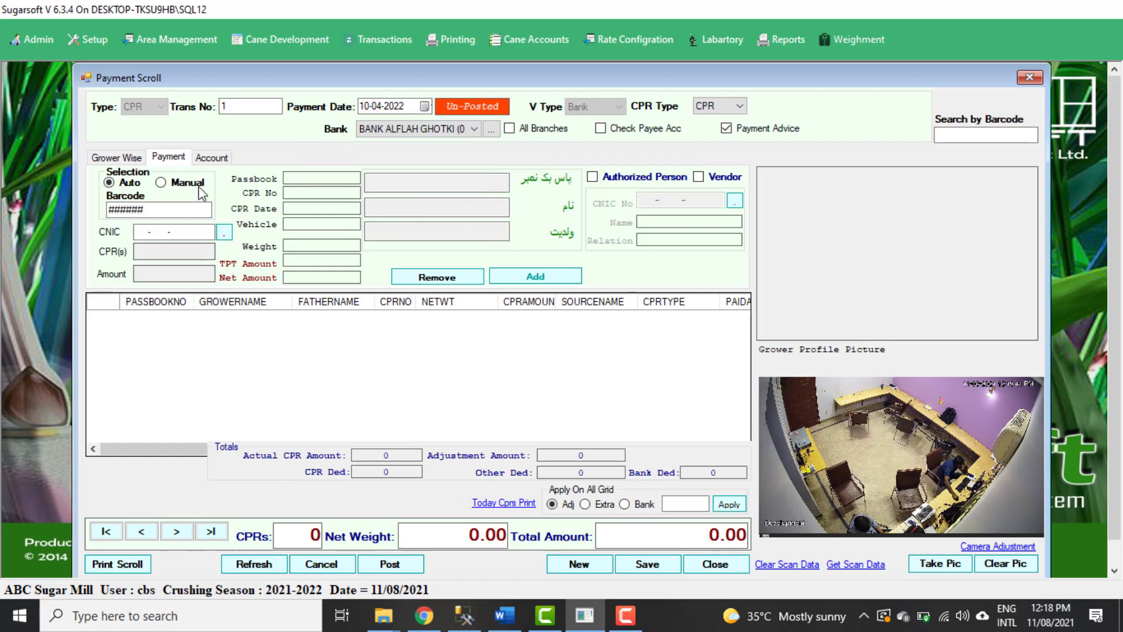
{"action": "left_click", "coordinate": [178, 211]}
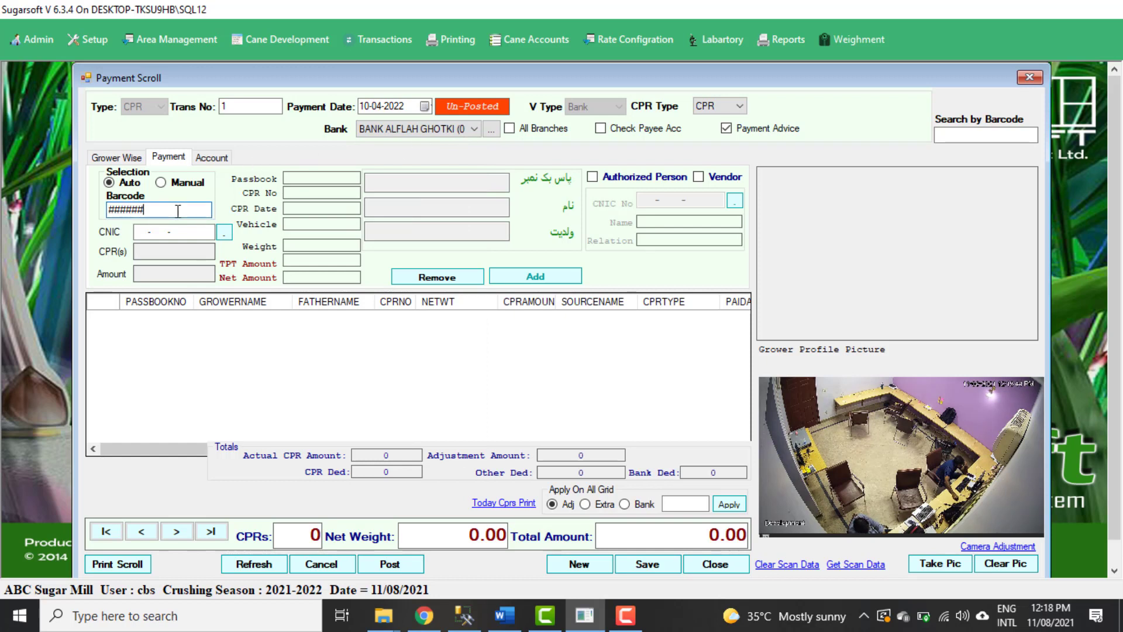
{"action": "key", "text": "Return"}
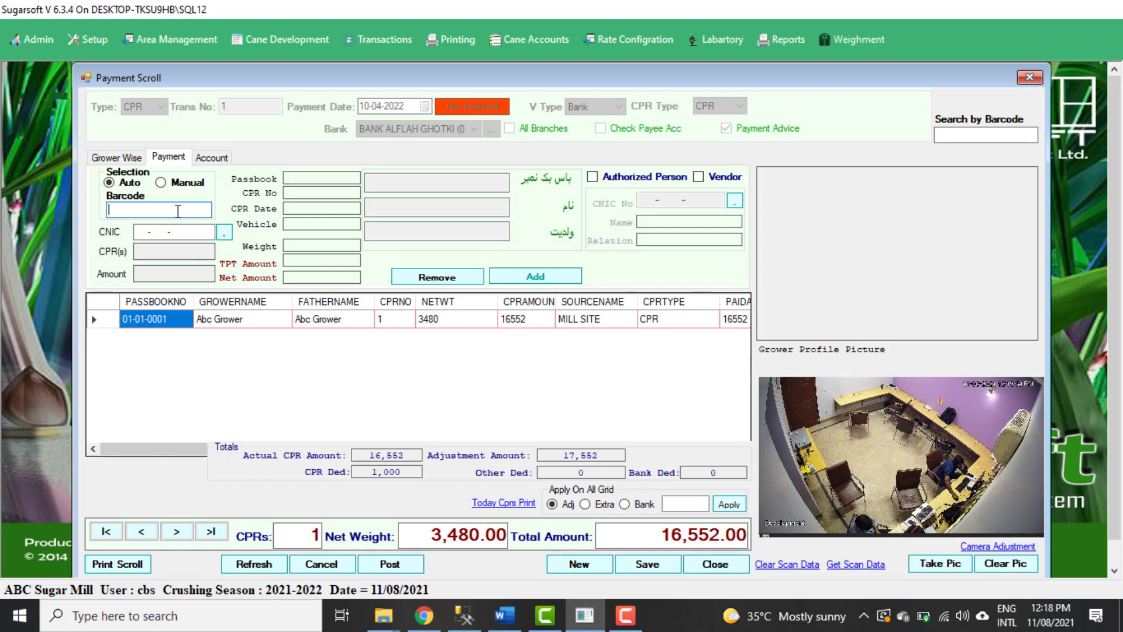
Examine the cheque number, account number, cheque title and remarks fields, and return to the grower-wise selection.
{"action": "left_click", "coordinate": [207, 158]}
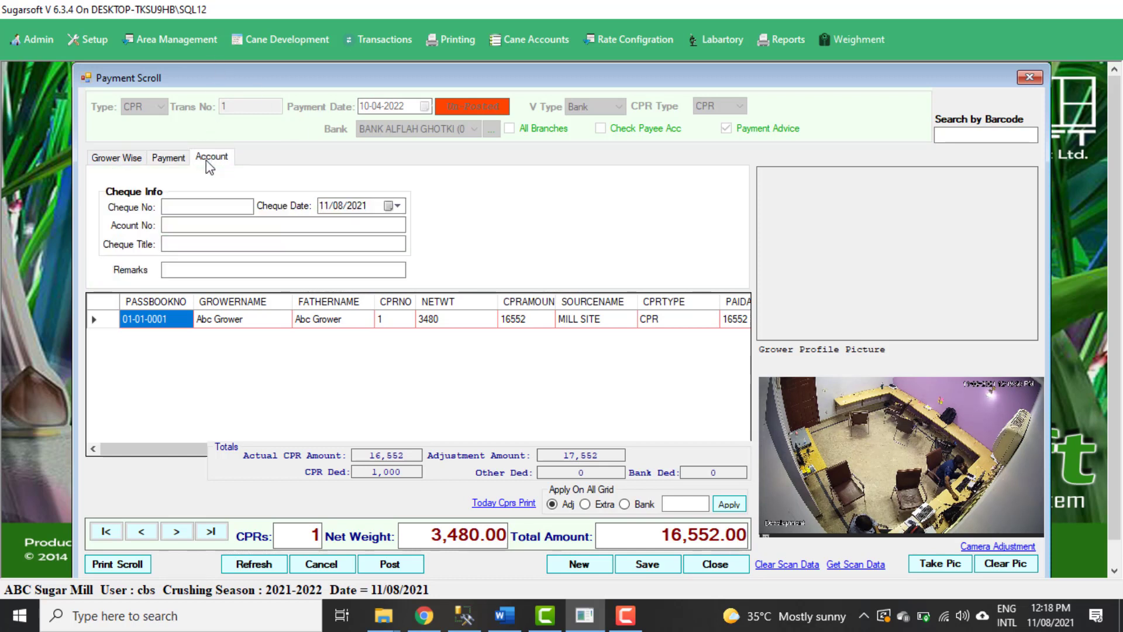
{"action": "left_click", "coordinate": [203, 205]}
{"action": "left_click", "coordinate": [213, 246]}
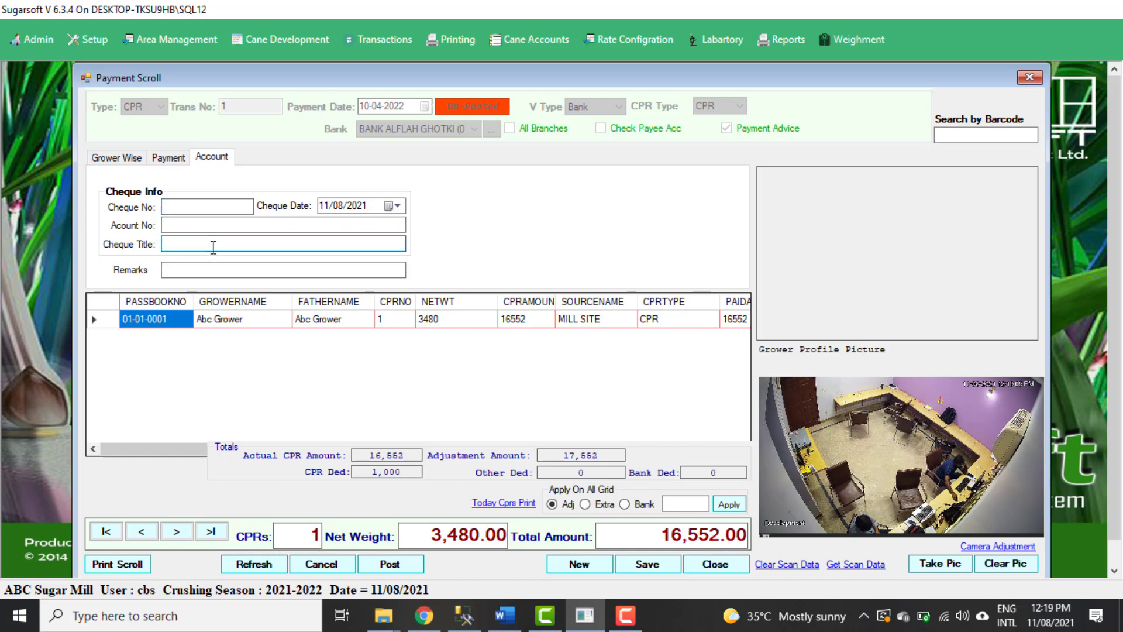
{"action": "left_click", "coordinate": [207, 224]}
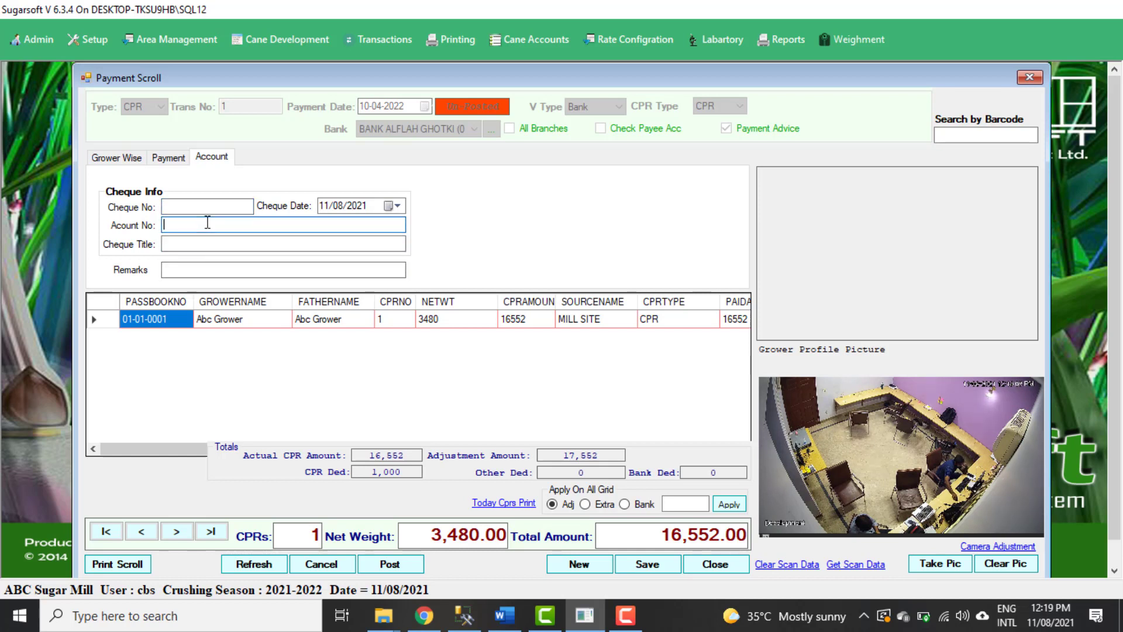
{"action": "left_click", "coordinate": [269, 269]}
{"action": "left_click", "coordinate": [116, 156]}
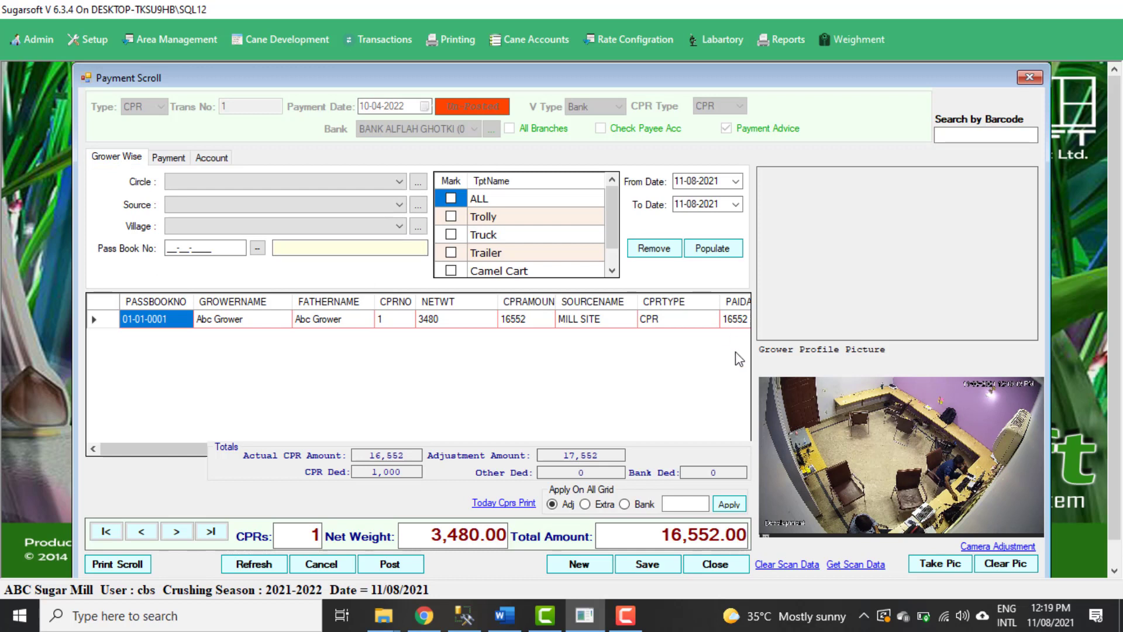
Save the bank payment scroll and open its printed payment advice along with the detail print.
{"action": "left_click", "coordinate": [658, 565]}
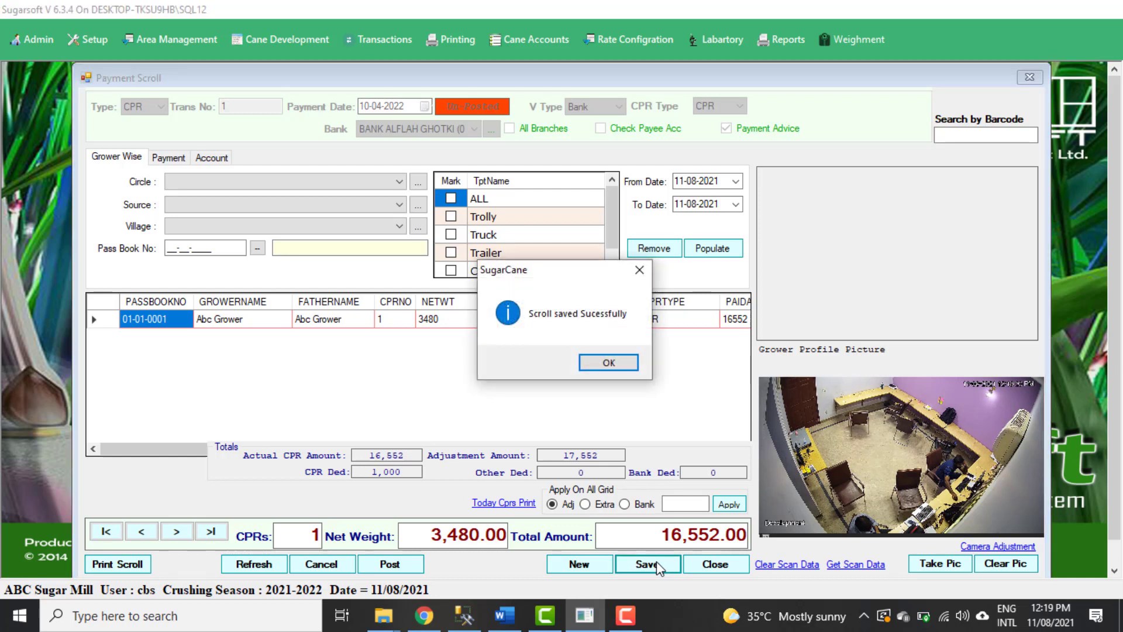
{"action": "left_click", "coordinate": [607, 363]}
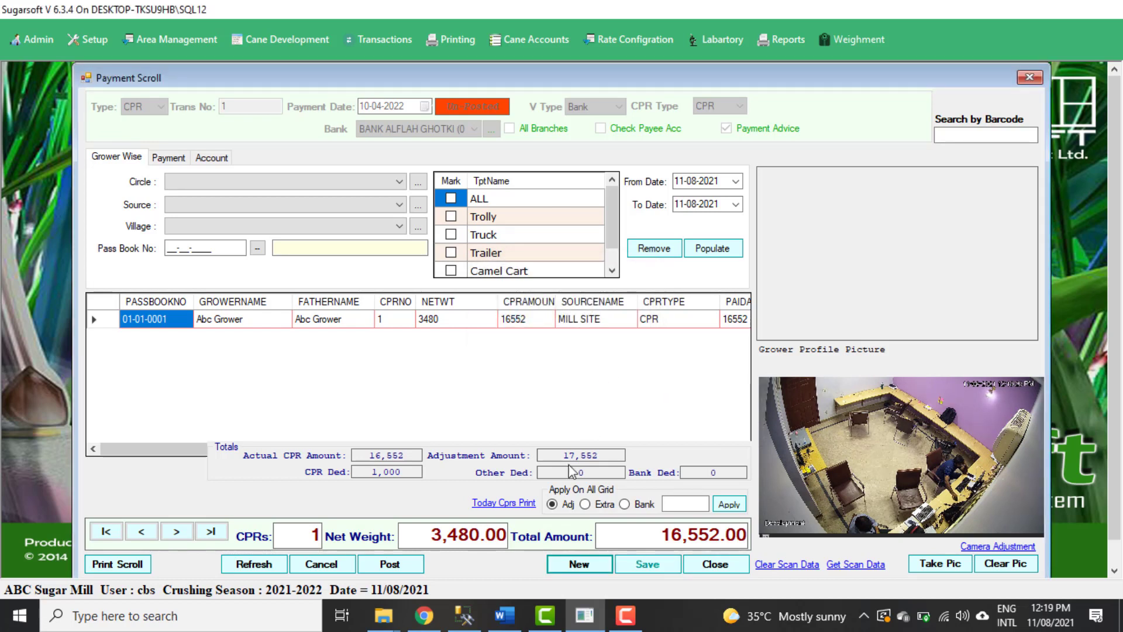
{"action": "left_click", "coordinate": [128, 566]}
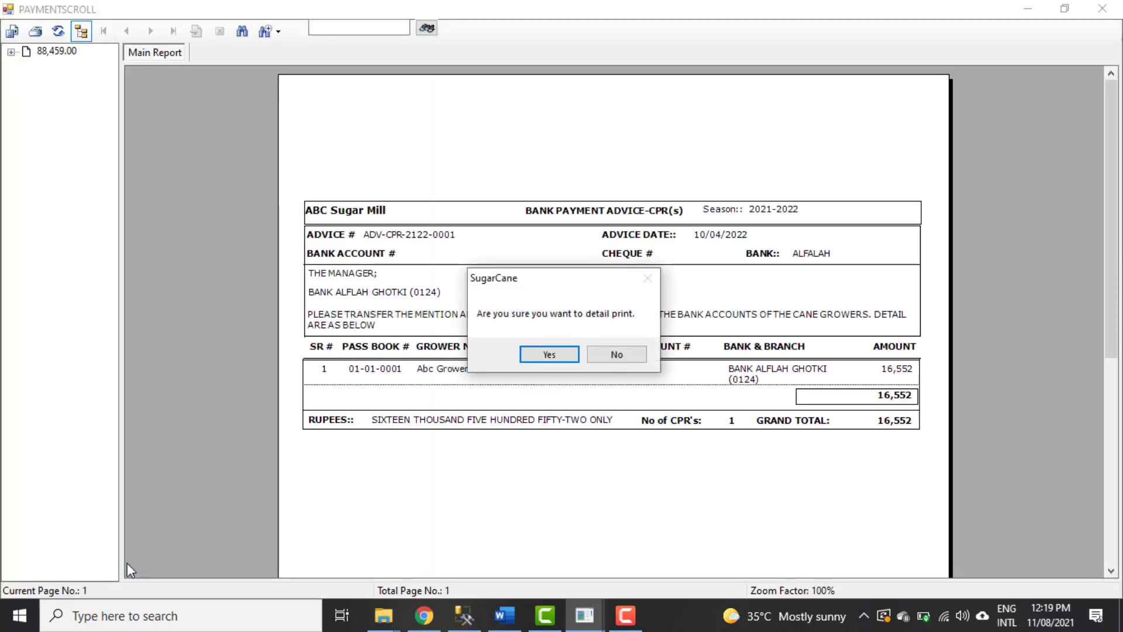
{"action": "left_click_drag", "start_coordinate": [527, 287], "coordinate": [231, 227]}
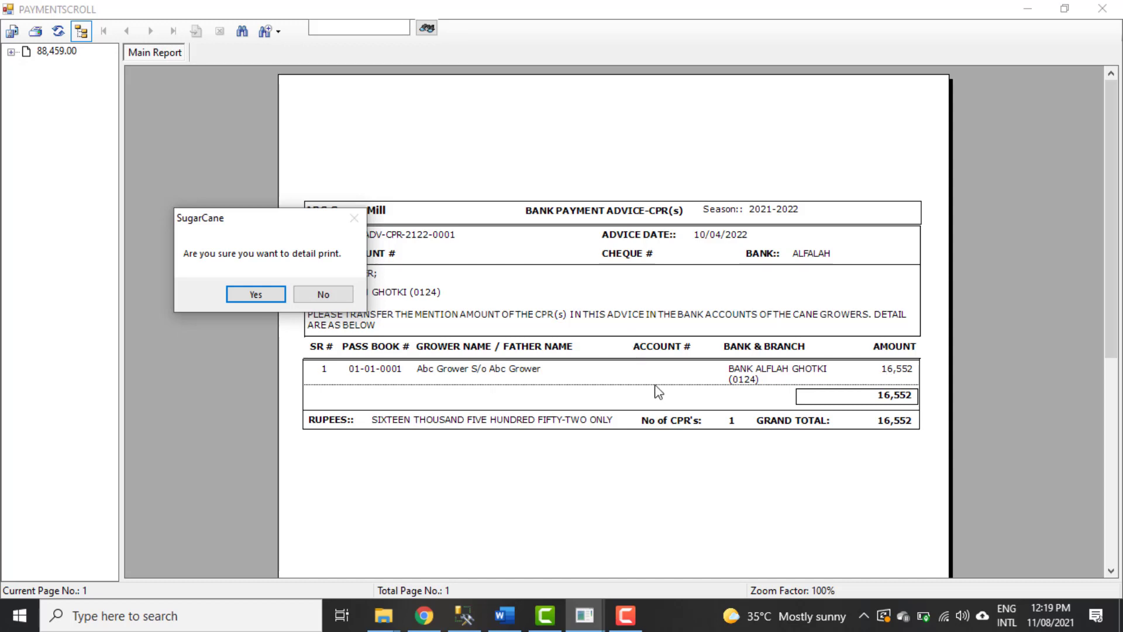
{"action": "left_click", "coordinate": [274, 296]}
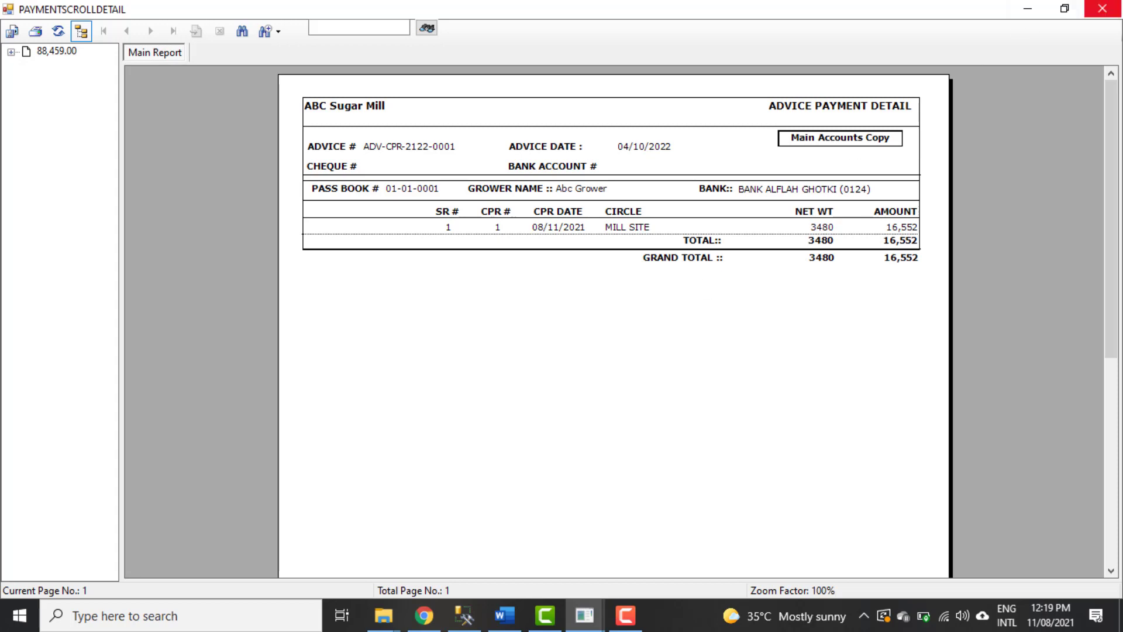
{"action": "left_click", "coordinate": [1102, 10]}
{"action": "left_click", "coordinate": [1102, 10]}
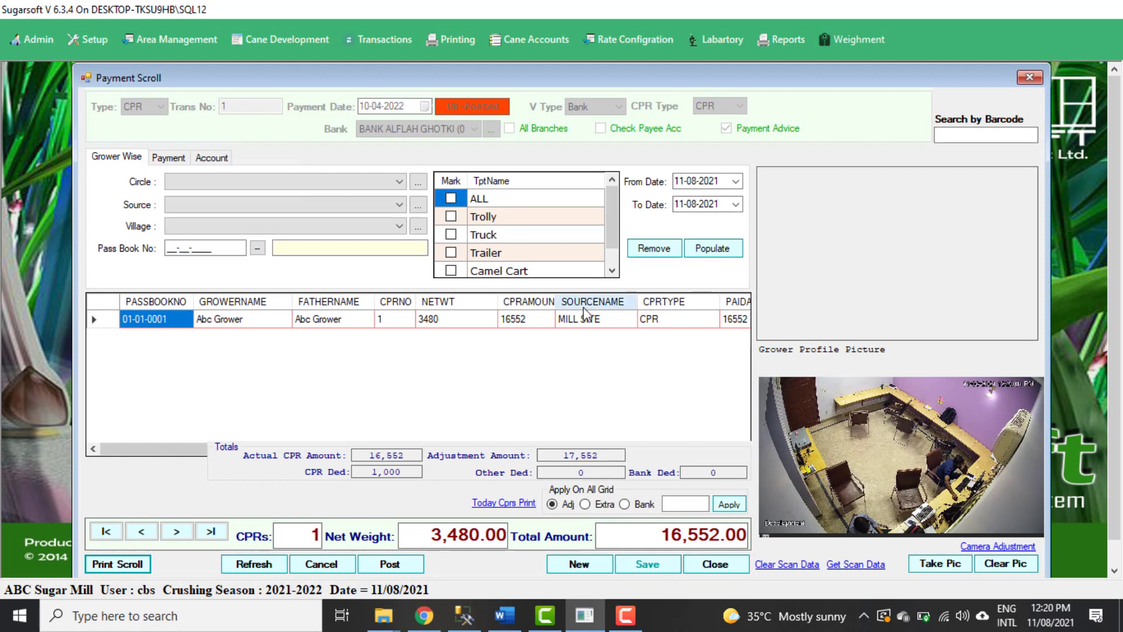
Post the saved bank payment scroll and confirm the posting.
{"action": "left_click", "coordinate": [399, 565]}
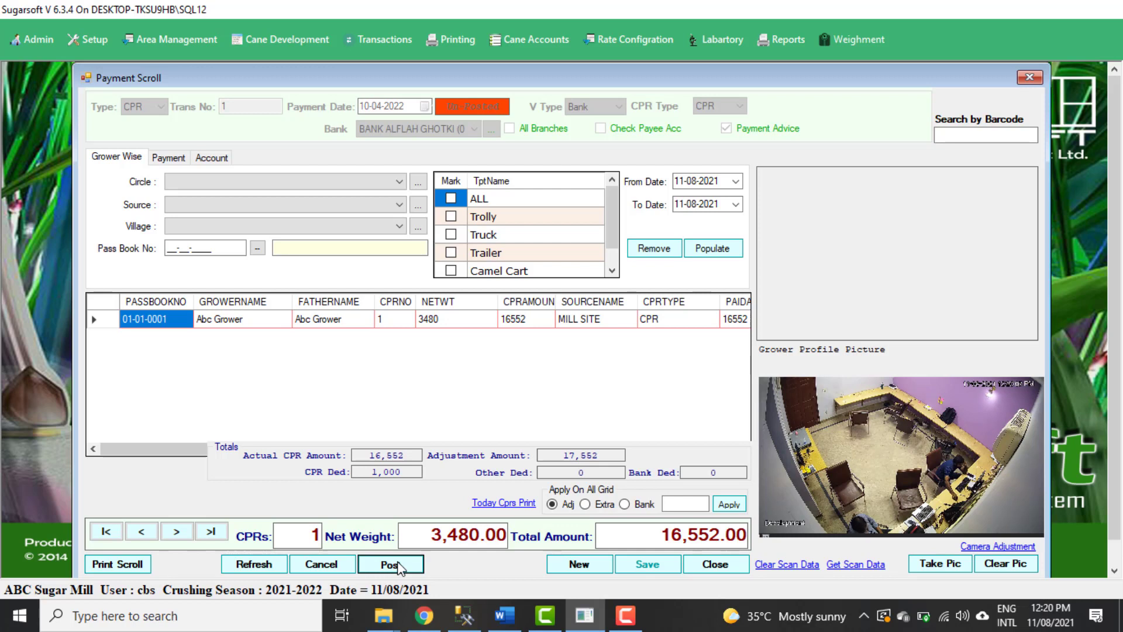
{"action": "left_click", "coordinate": [399, 565]}
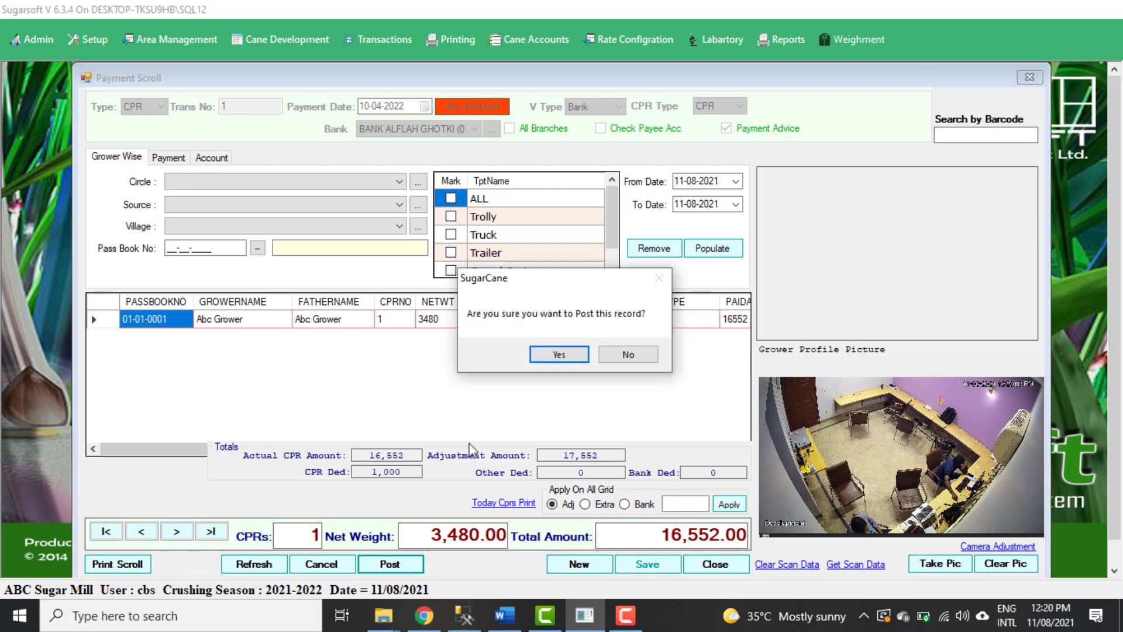
{"action": "left_click", "coordinate": [553, 361]}
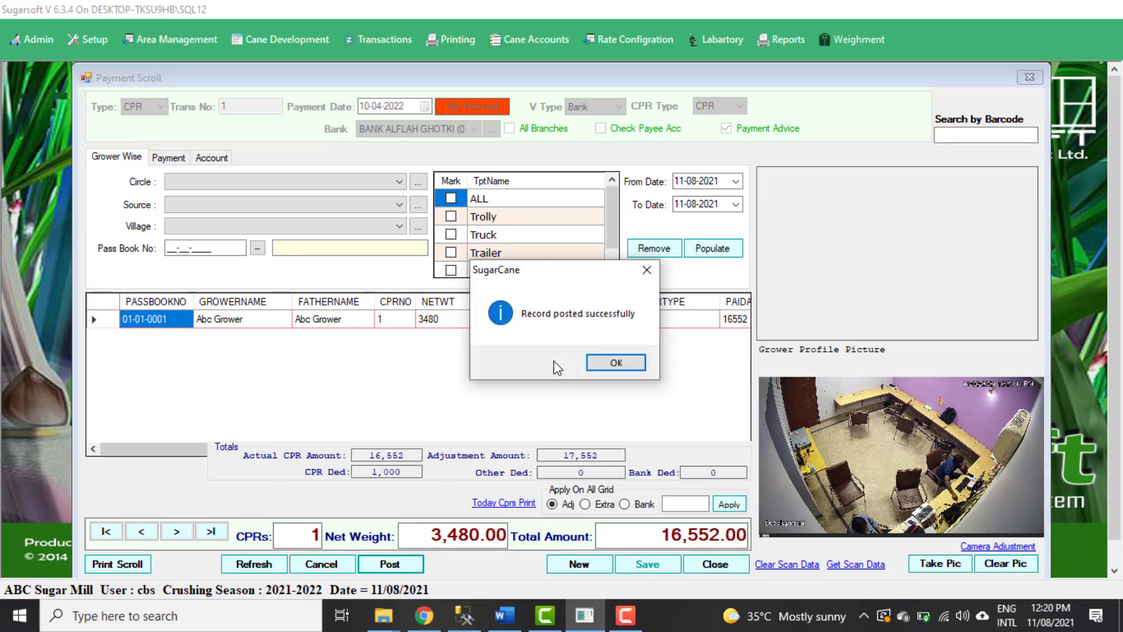
{"action": "left_click", "coordinate": [609, 365]}
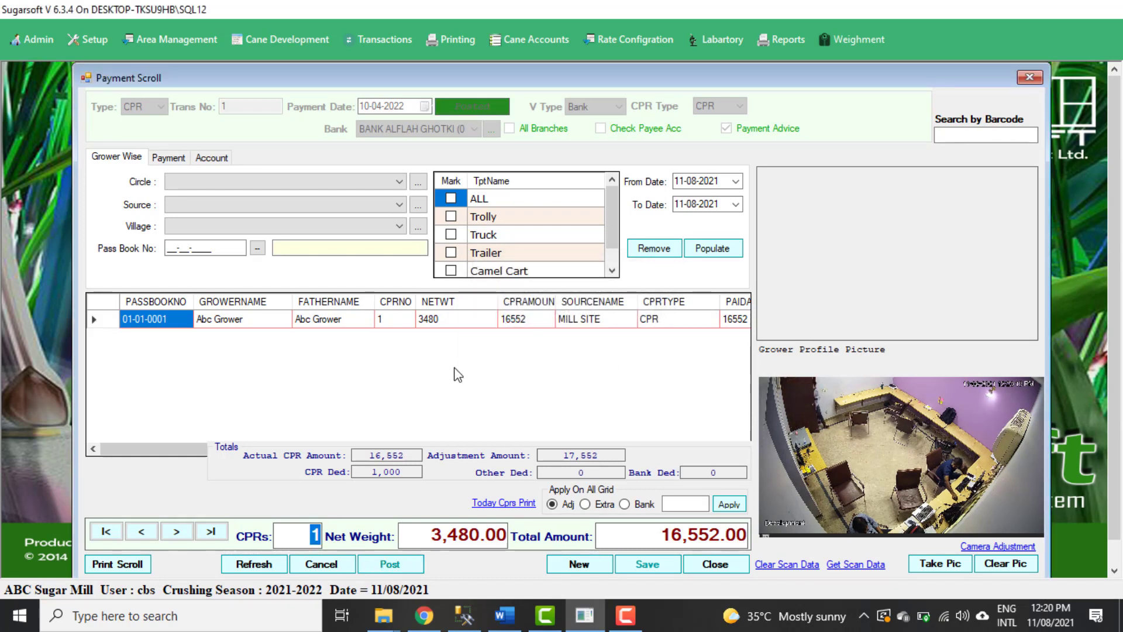
Open the check post CPR cash payment form, choose CASH as the cash account, examine the manual CPR entry fields and close the form.
{"action": "left_click", "coordinate": [545, 41]}
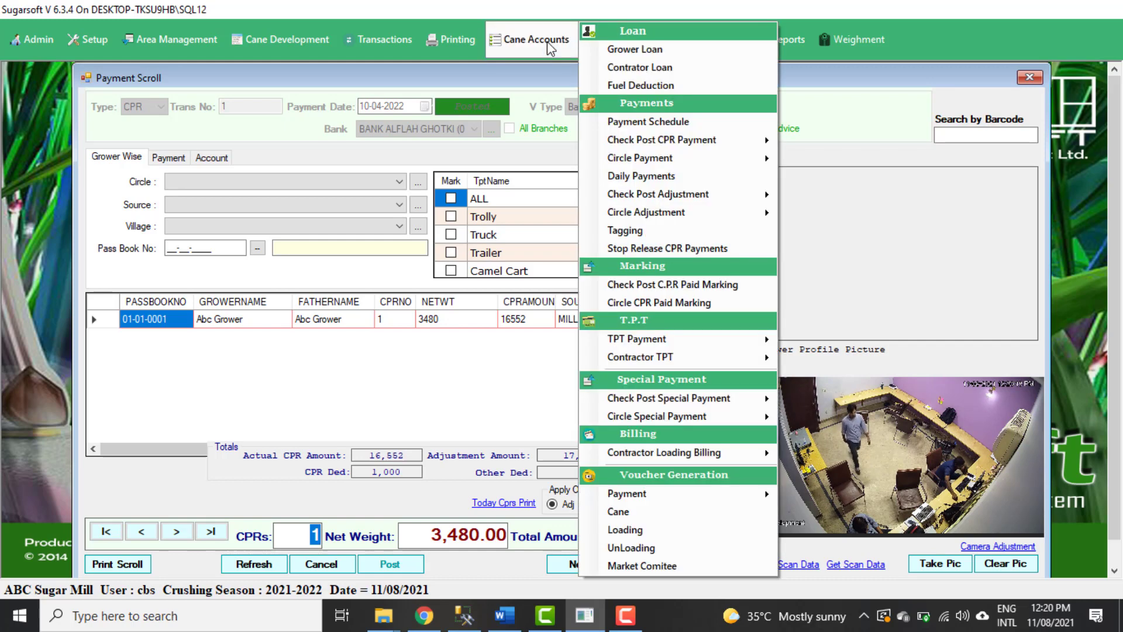
{"action": "mouse_move", "coordinate": [732, 140]}
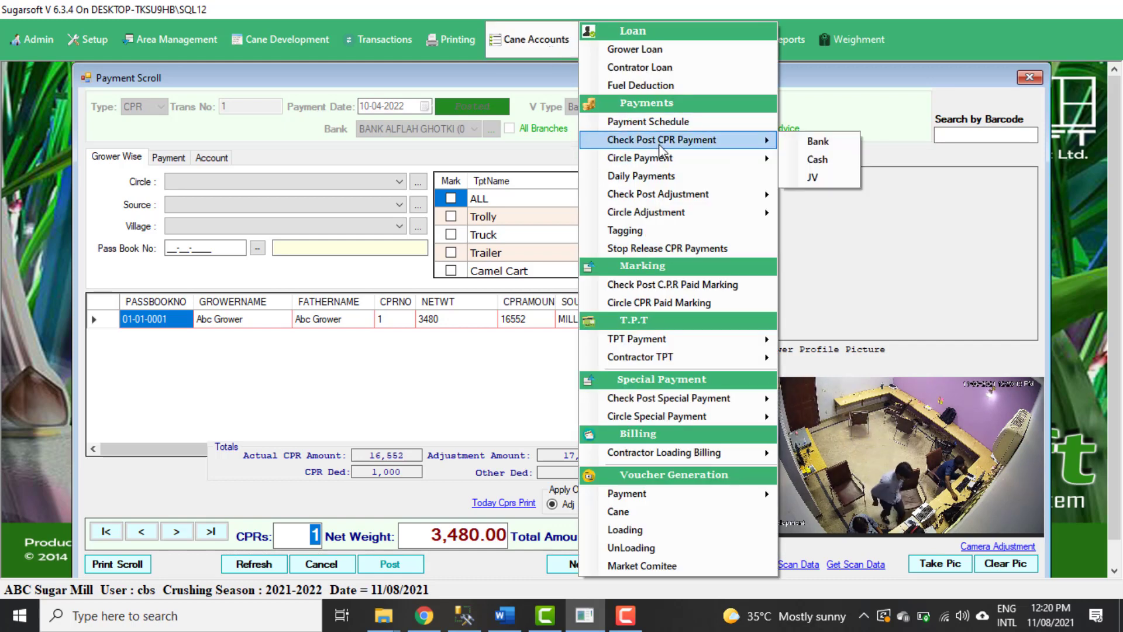
{"action": "left_click", "coordinate": [821, 164]}
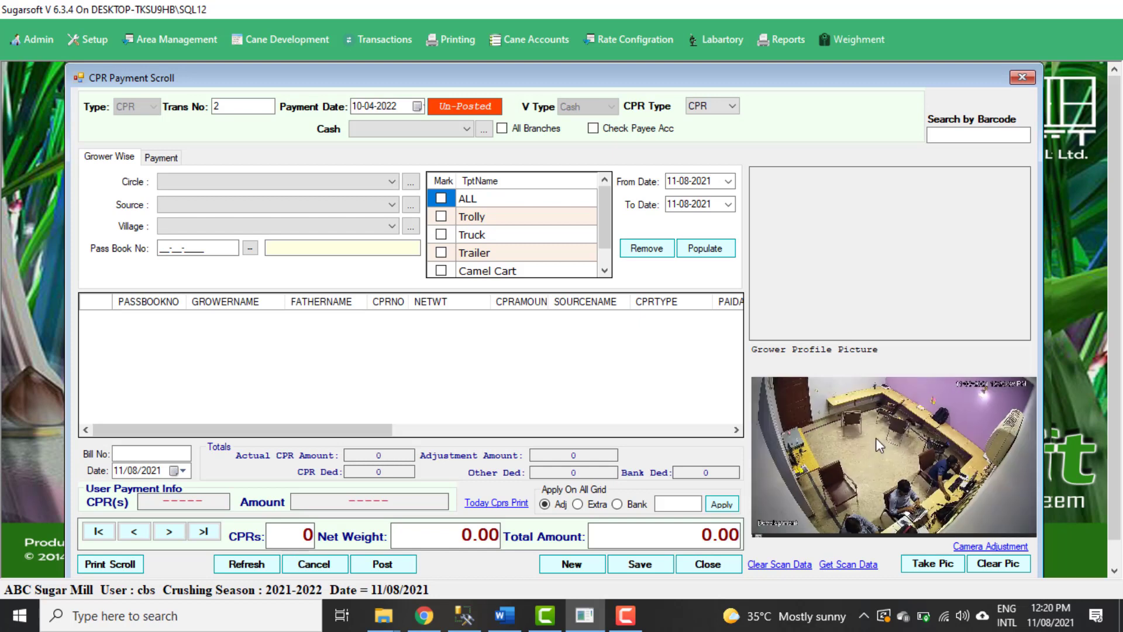
{"action": "left_click", "coordinate": [466, 128]}
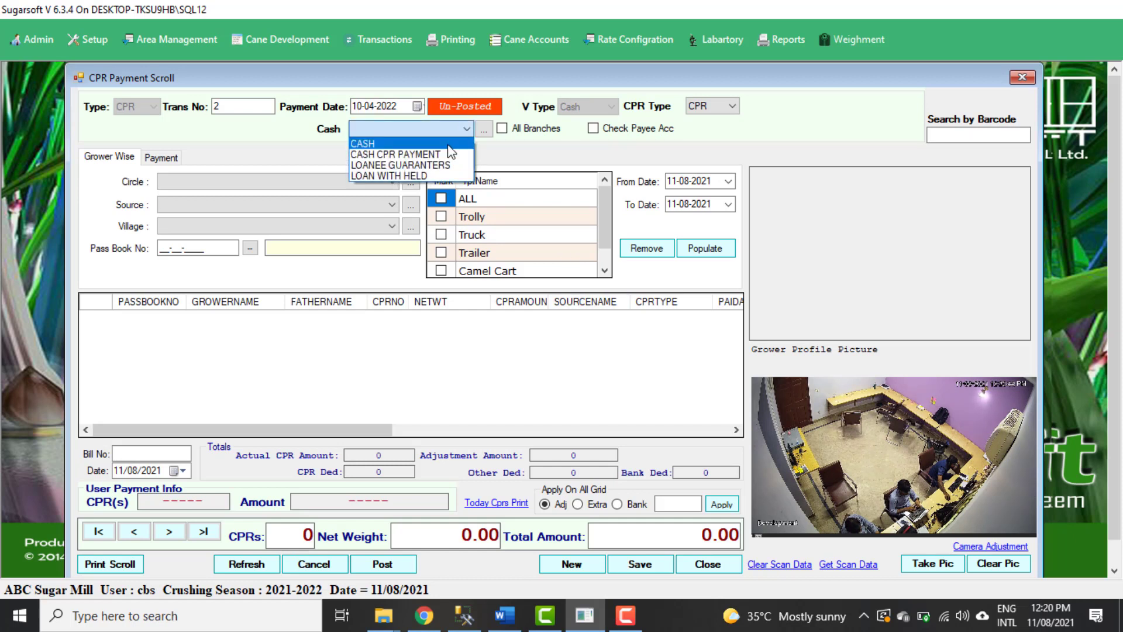
{"action": "left_click", "coordinate": [447, 144]}
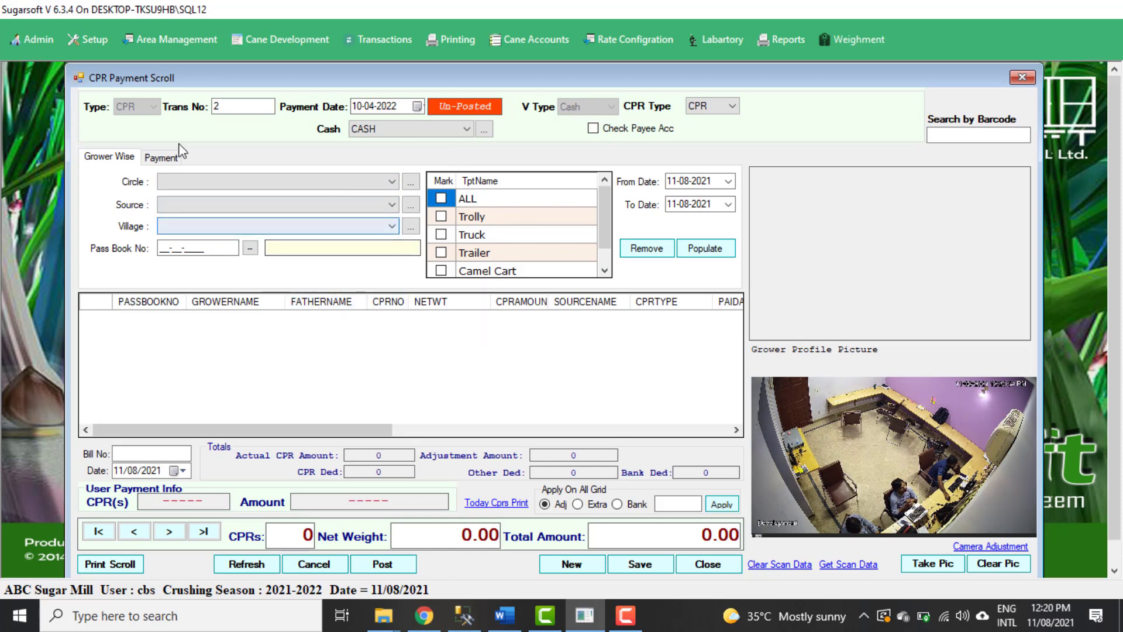
{"action": "left_click", "coordinate": [160, 158]}
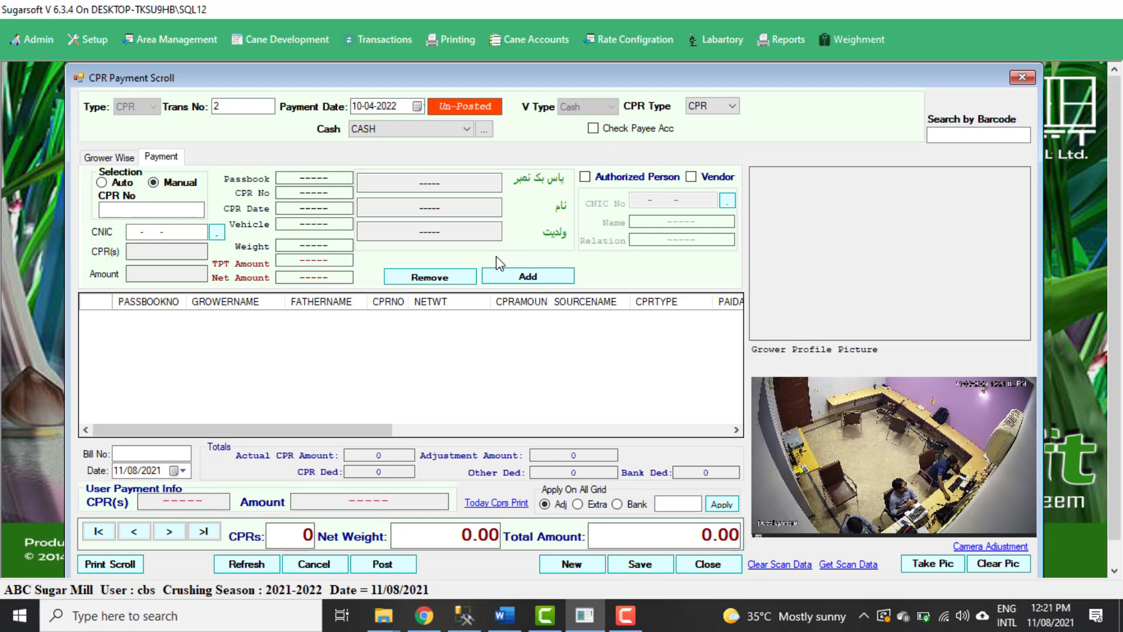
{"action": "left_click", "coordinate": [709, 564]}
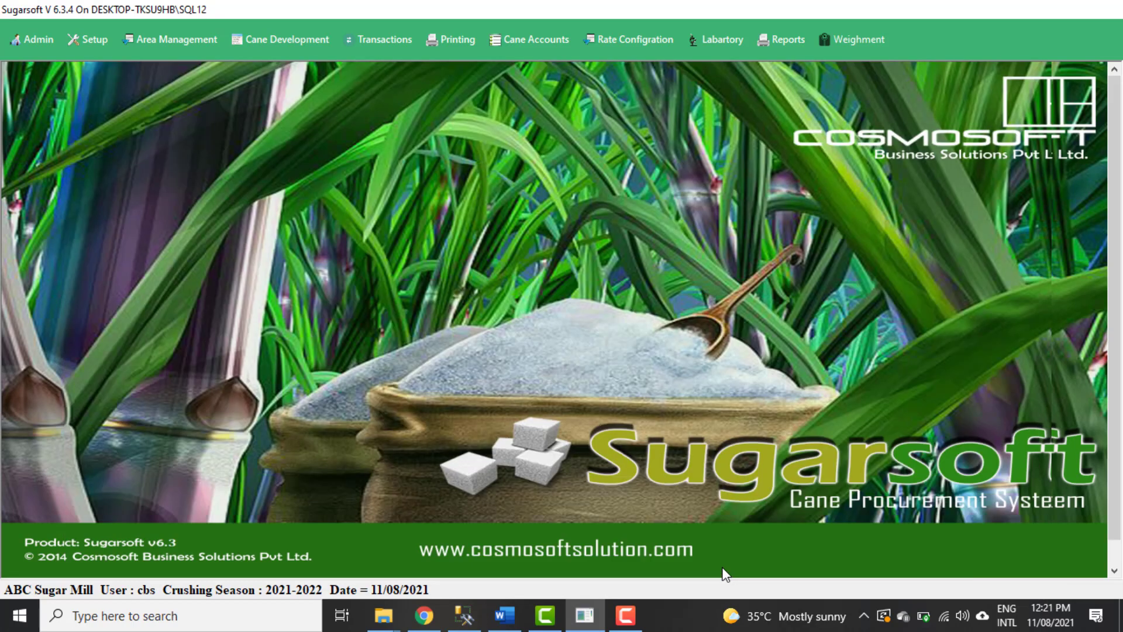
Open the TPT cash payment scroll and sign in to its camera feed.
{"action": "left_click", "coordinate": [539, 39]}
{"action": "mouse_move", "coordinate": [709, 343]}
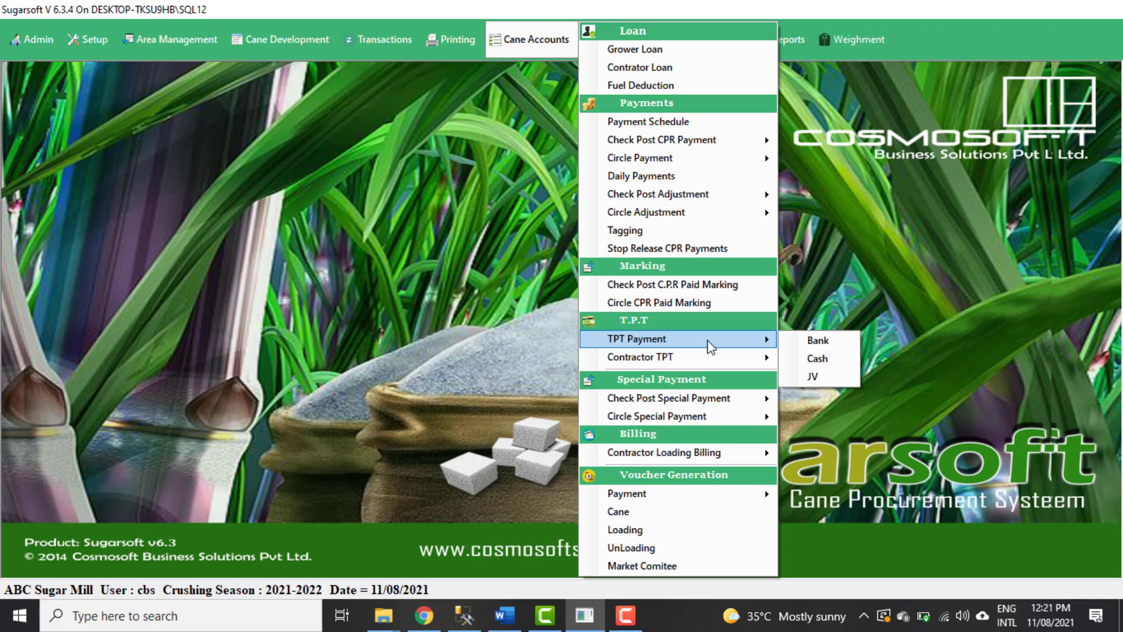
{"action": "left_click", "coordinate": [818, 358]}
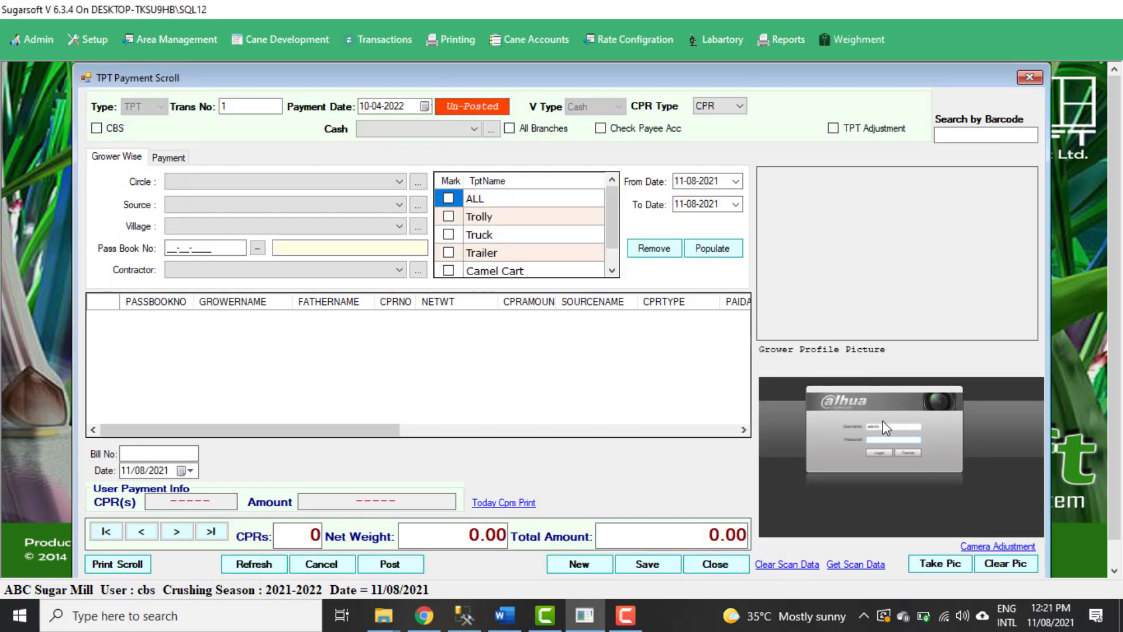
{"action": "left_click", "coordinate": [880, 454]}
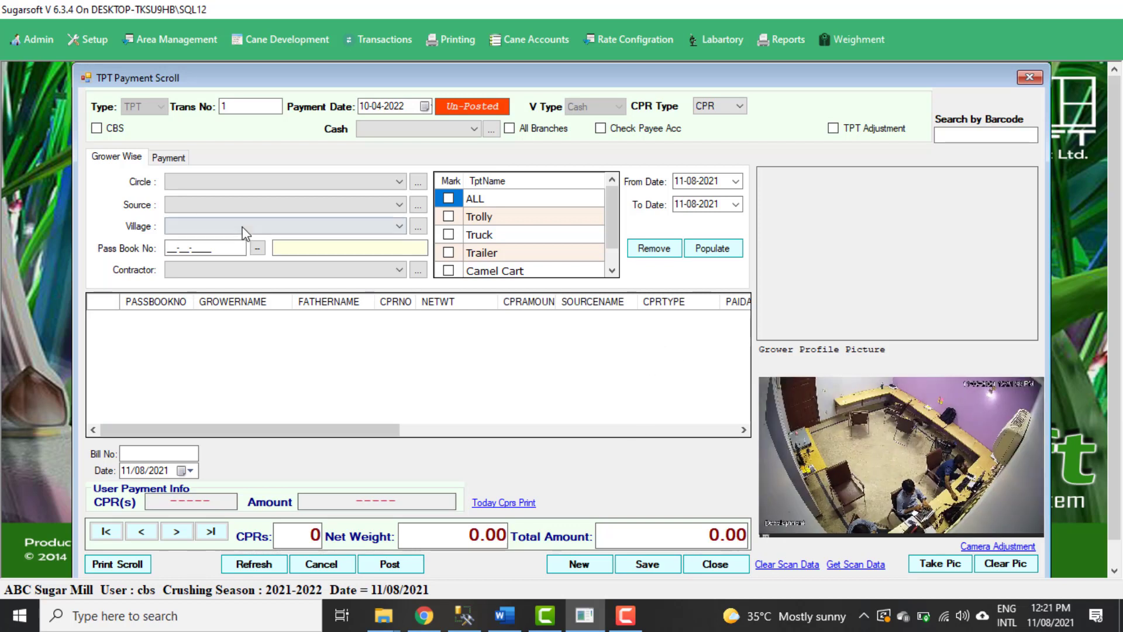
Select CASH as the cash account, retrieve CPR No 1 manually and add it to the TPT payment grid.
{"action": "left_click", "coordinate": [179, 159]}
{"action": "left_click", "coordinate": [170, 209]}
{"action": "type", "text": "1"}
{"action": "key", "text": "Return"}
{"action": "key", "text": "Return"}
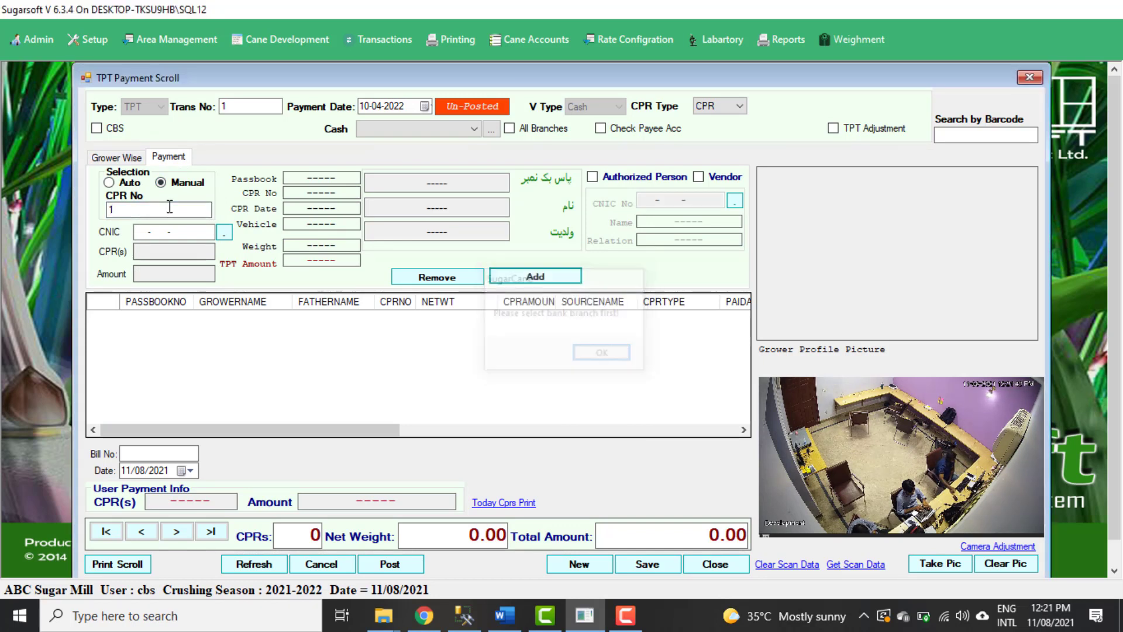
{"action": "left_click", "coordinate": [413, 128]}
{"action": "left_click", "coordinate": [427, 149]}
{"action": "left_click", "coordinate": [157, 211]}
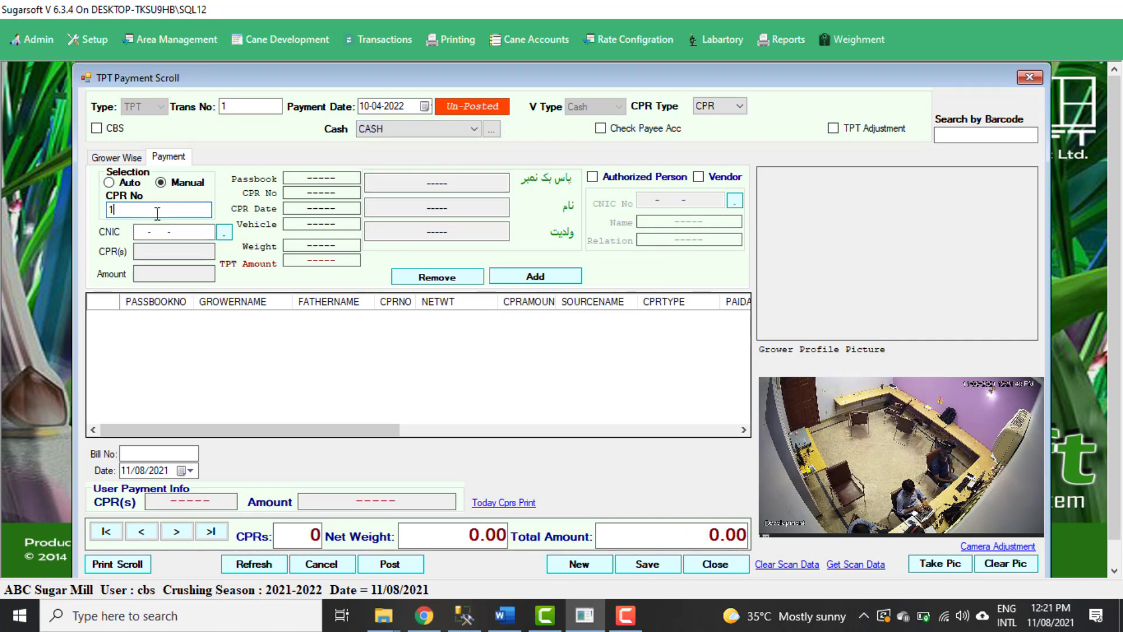
{"action": "key", "text": "Return"}
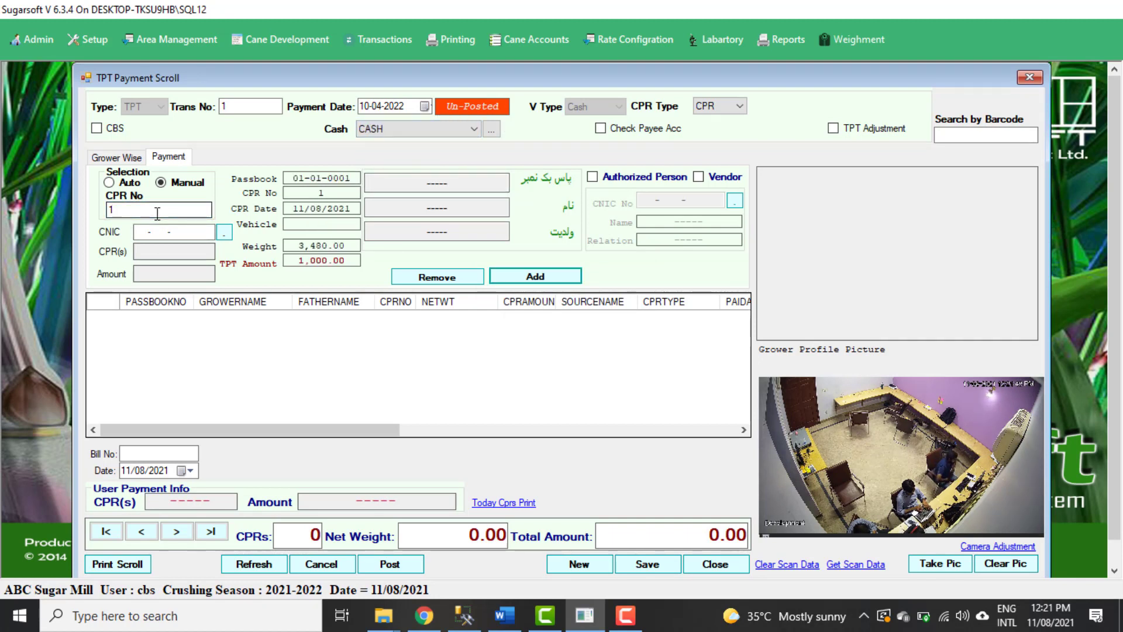
{"action": "left_click", "coordinate": [510, 272]}
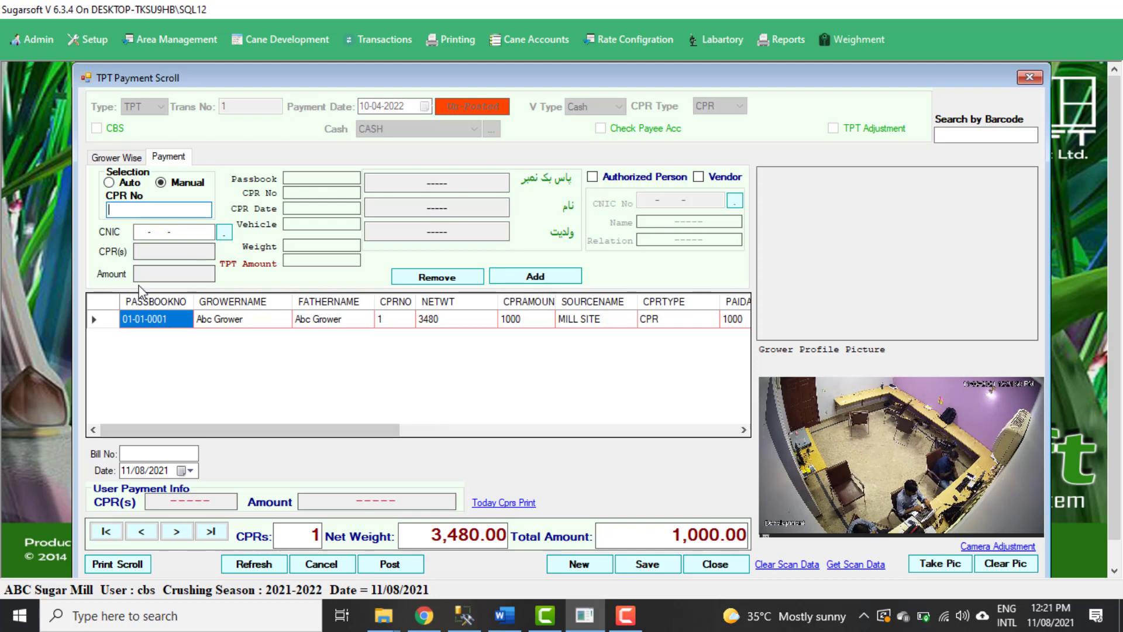
Switch CPR selection to Auto, remove the existing grid row and add the CPR again by entering its barcode.
{"action": "left_click", "coordinate": [110, 183]}
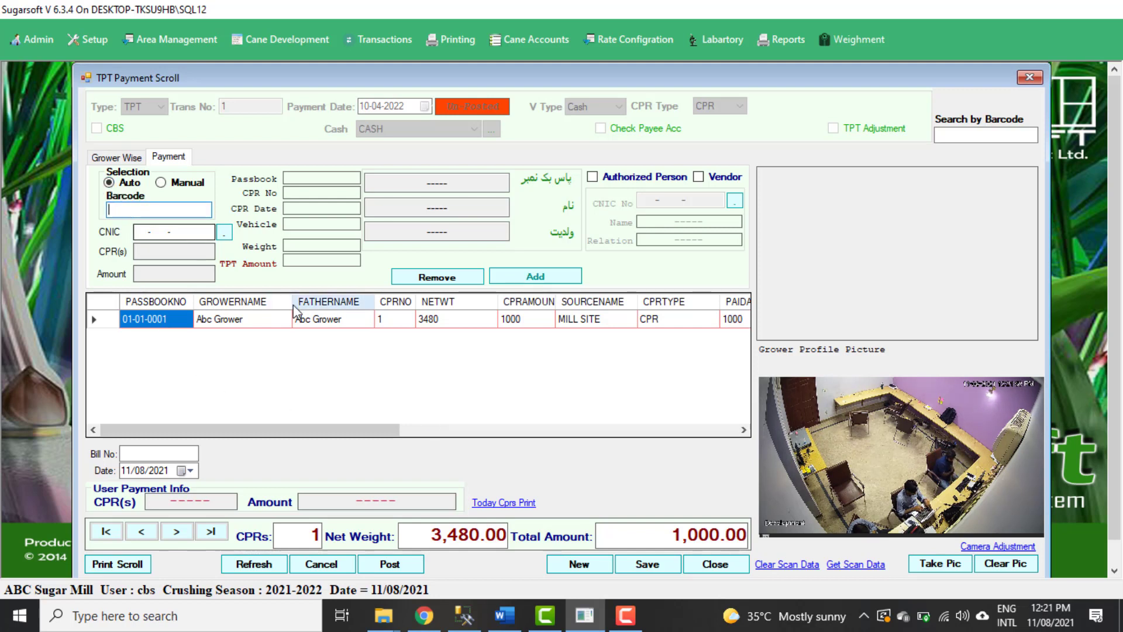
{"action": "left_click", "coordinate": [325, 318]}
{"action": "left_click", "coordinate": [467, 281]}
{"action": "left_click", "coordinate": [112, 209]}
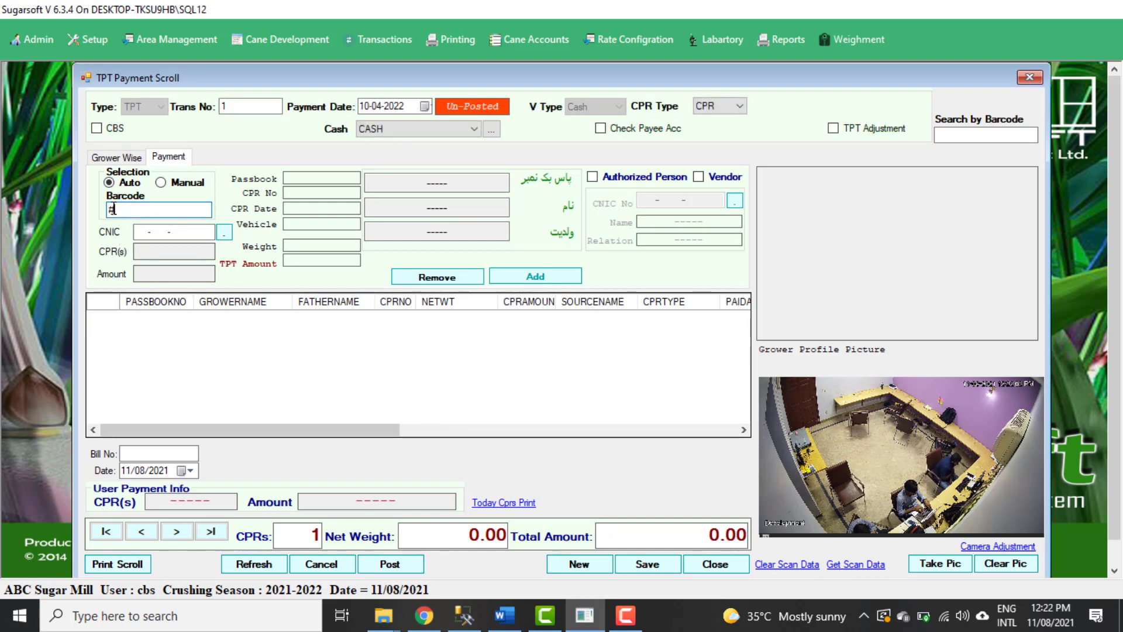
{"action": "type", "text": "#####"}
{"action": "key", "text": "Return"}
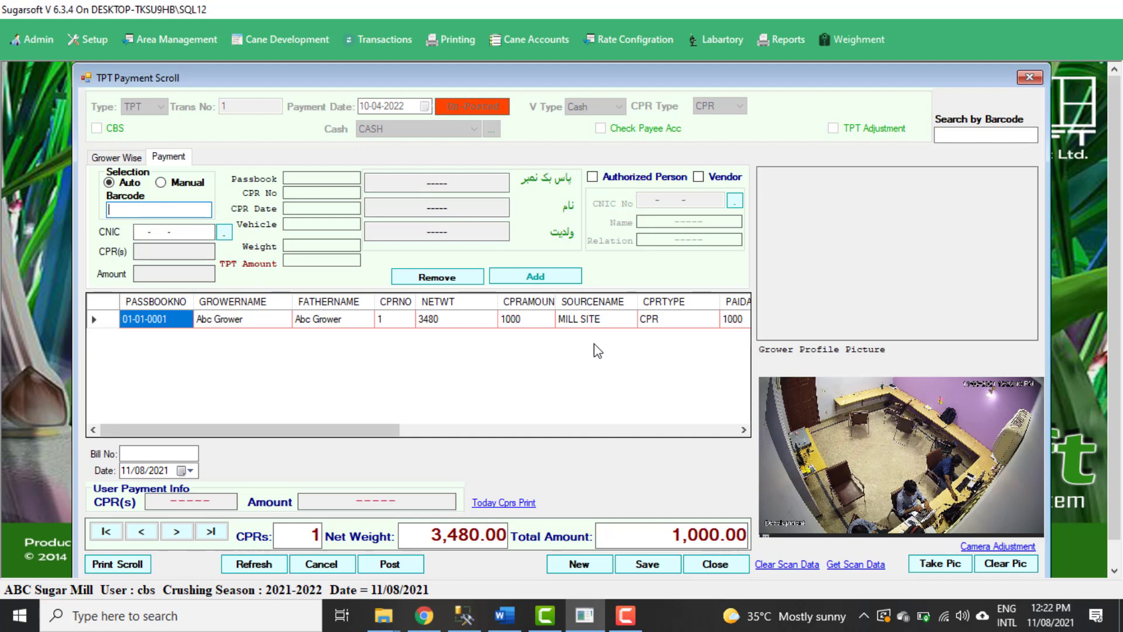
Remove the barcode-entered row and populate the TPT payment grid through the grower-wise selection.
{"action": "left_click", "coordinate": [570, 320]}
{"action": "left_click", "coordinate": [437, 276]}
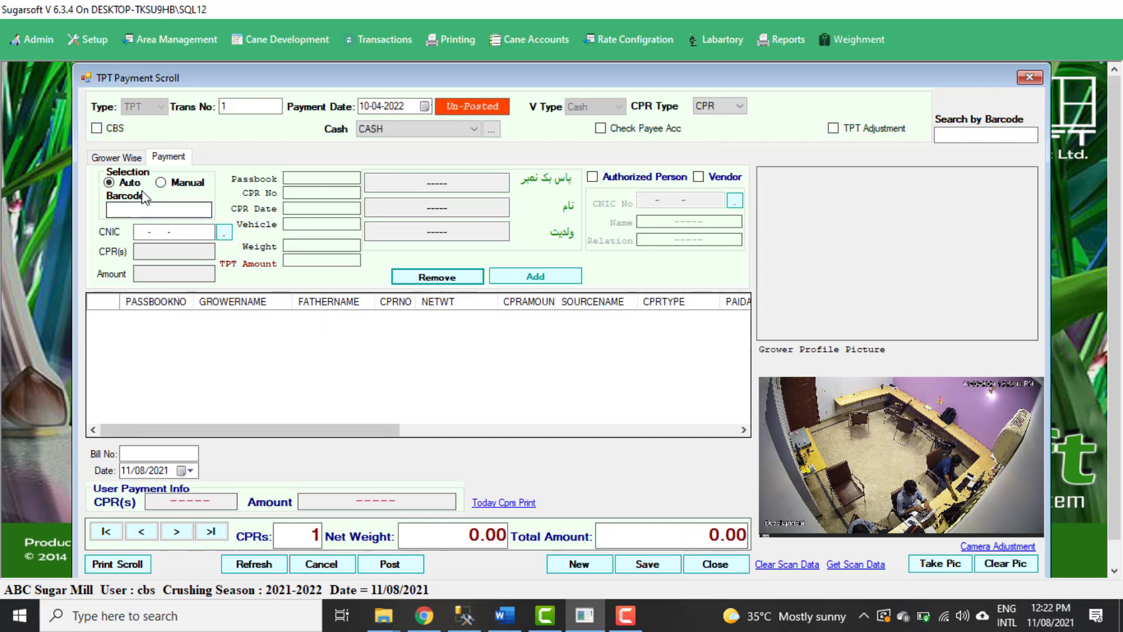
{"action": "left_click", "coordinate": [109, 158]}
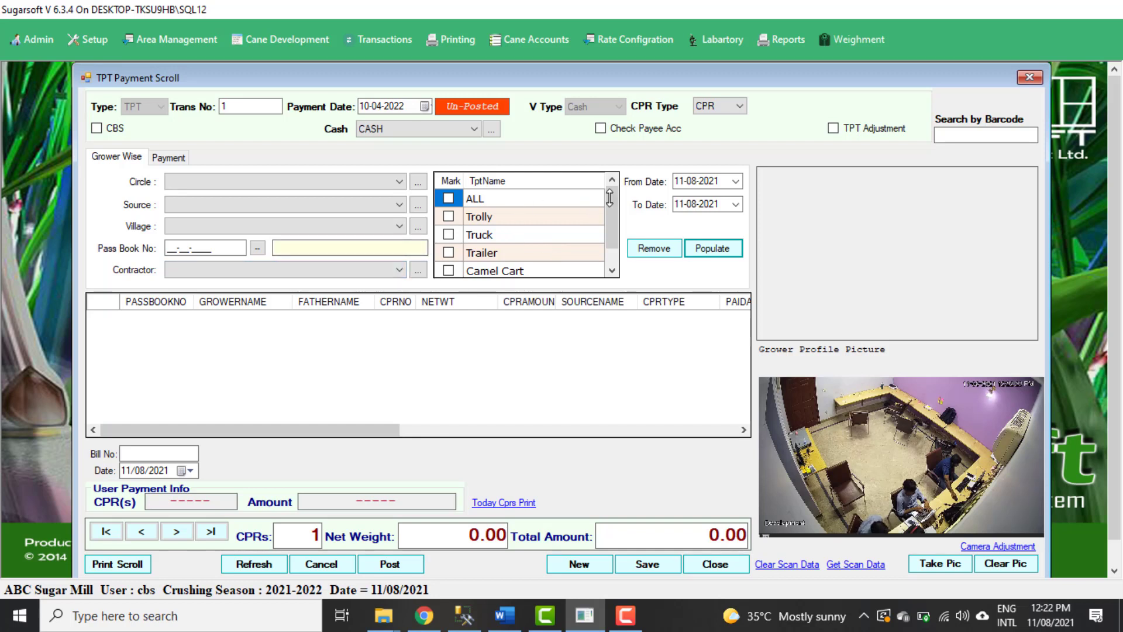
{"action": "left_click", "coordinate": [705, 250]}
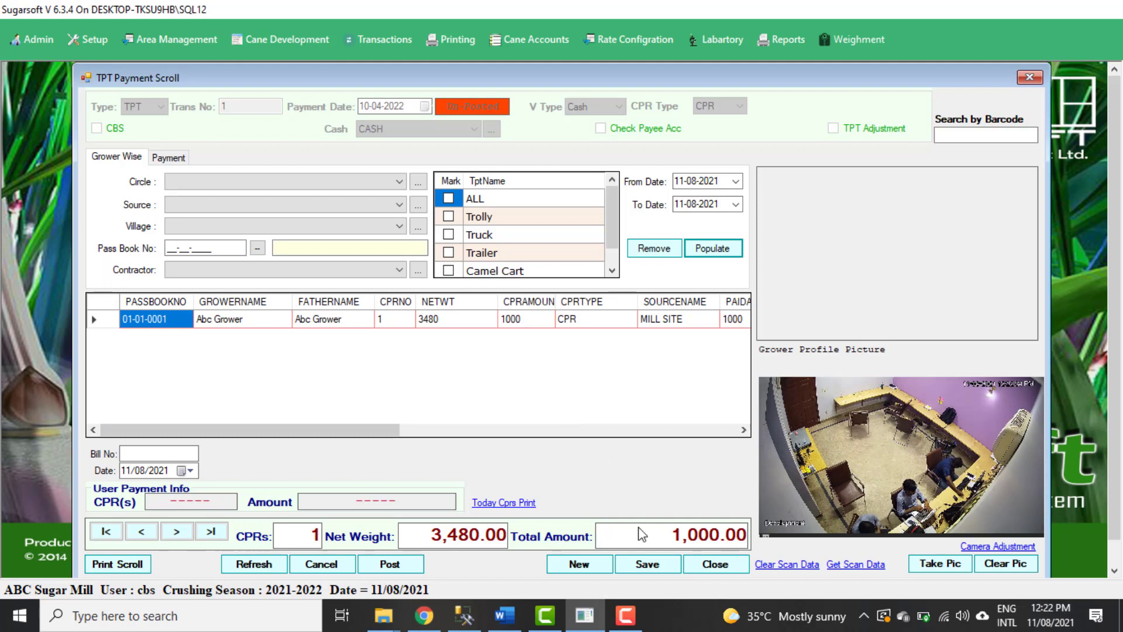
Save the TPT cash payment scroll and view its printed report.
{"action": "left_click", "coordinate": [651, 565]}
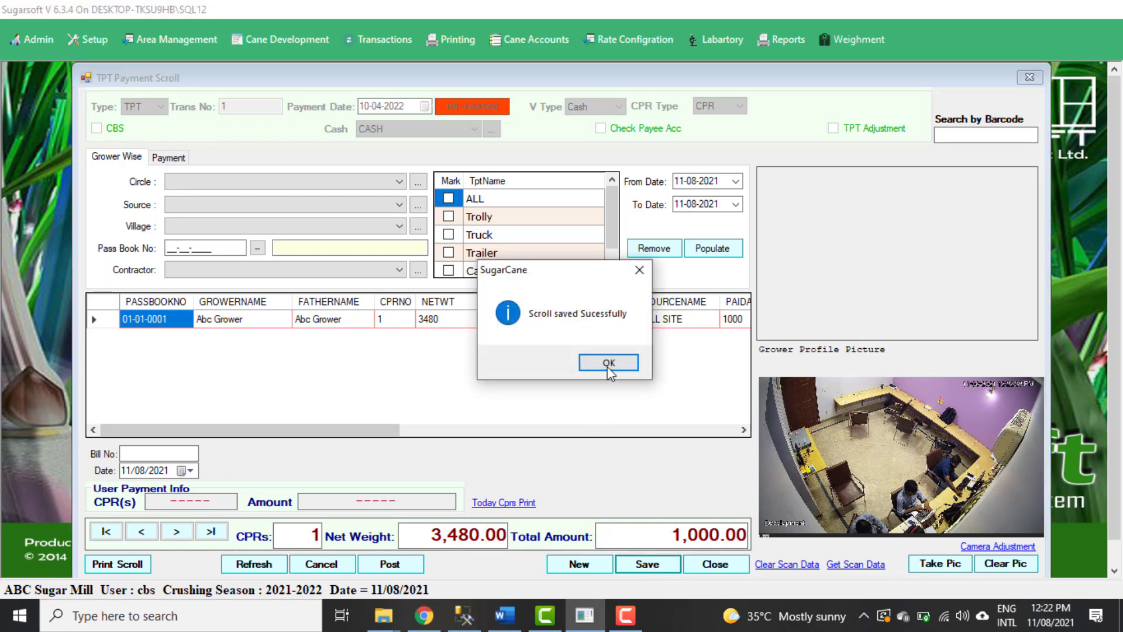
{"action": "left_click", "coordinate": [609, 364]}
{"action": "left_click", "coordinate": [139, 567]}
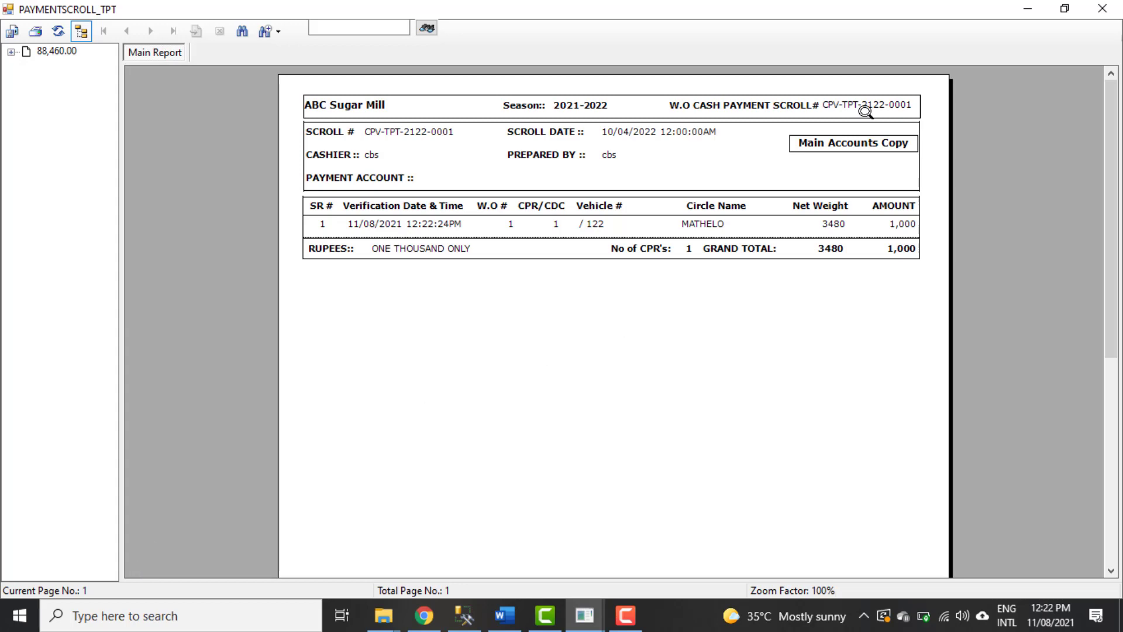
{"action": "left_click", "coordinate": [1109, 9]}
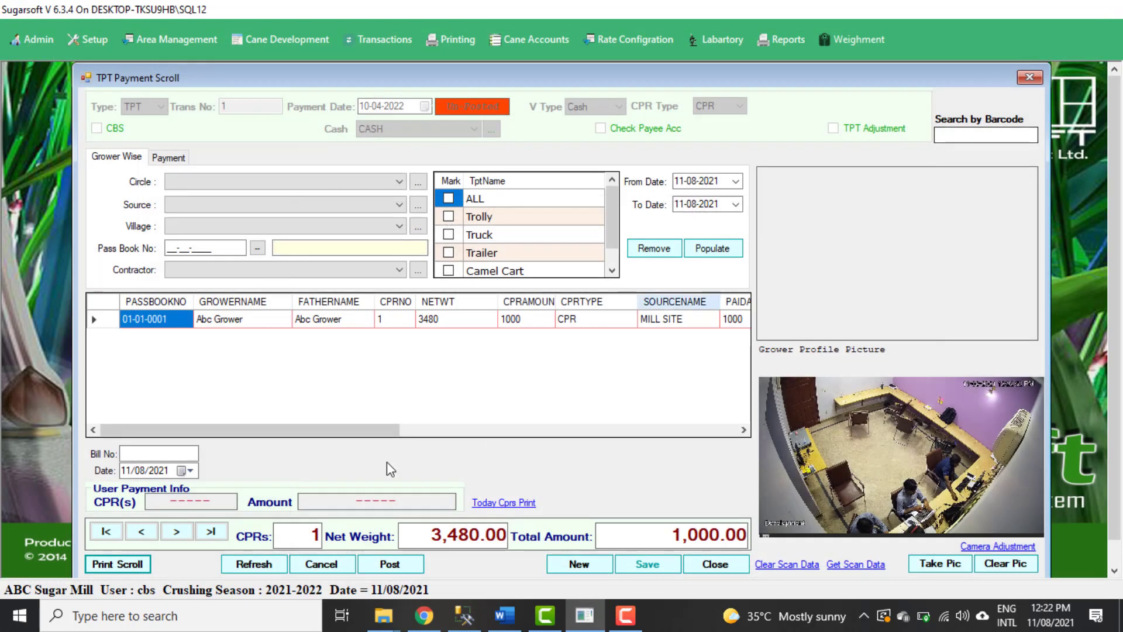
Post the saved TPT cash payment scroll and confirm the posting.
{"action": "left_click", "coordinate": [412, 569]}
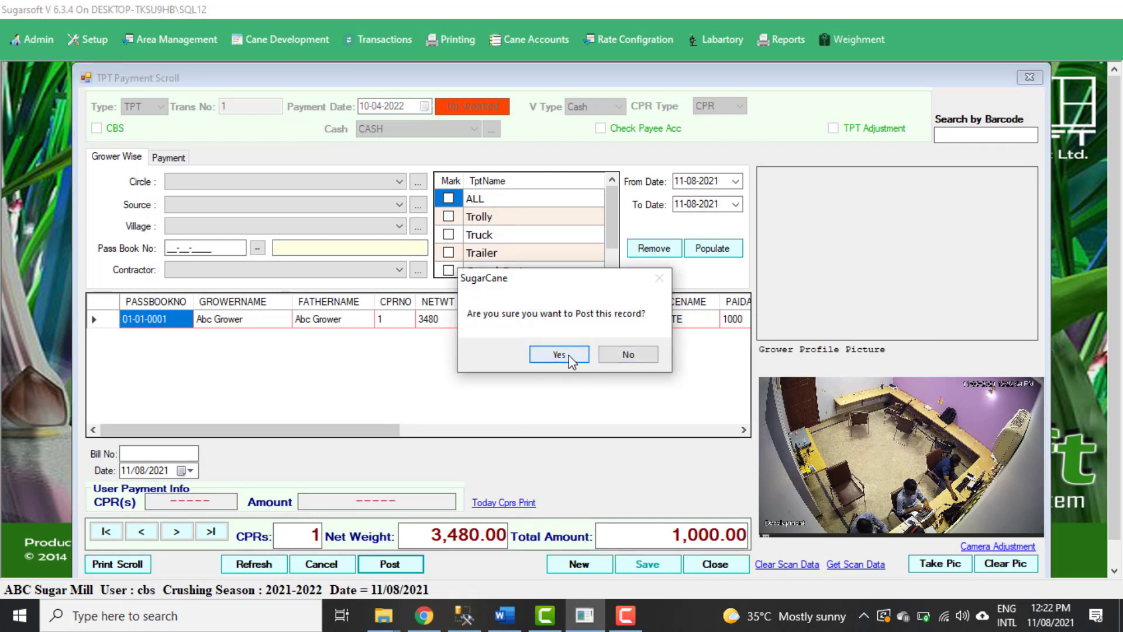
{"action": "left_click", "coordinate": [576, 358]}
{"action": "left_click", "coordinate": [619, 363]}
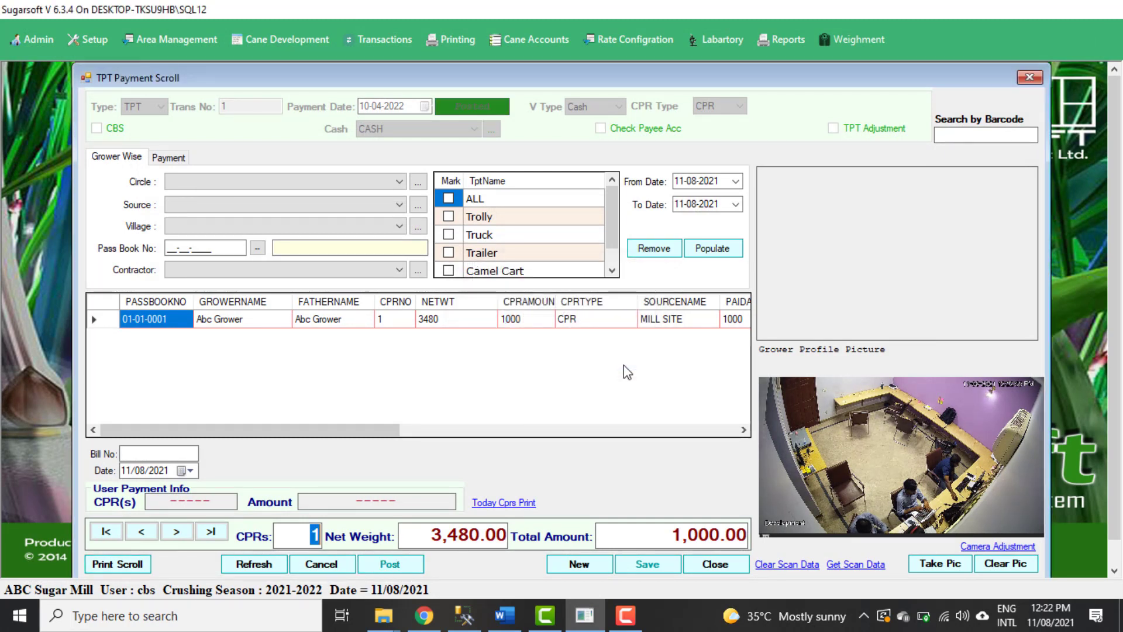
Close the TPT payment scroll and open the Check Post CPR Payment Voucher form.
{"action": "left_click", "coordinate": [731, 565]}
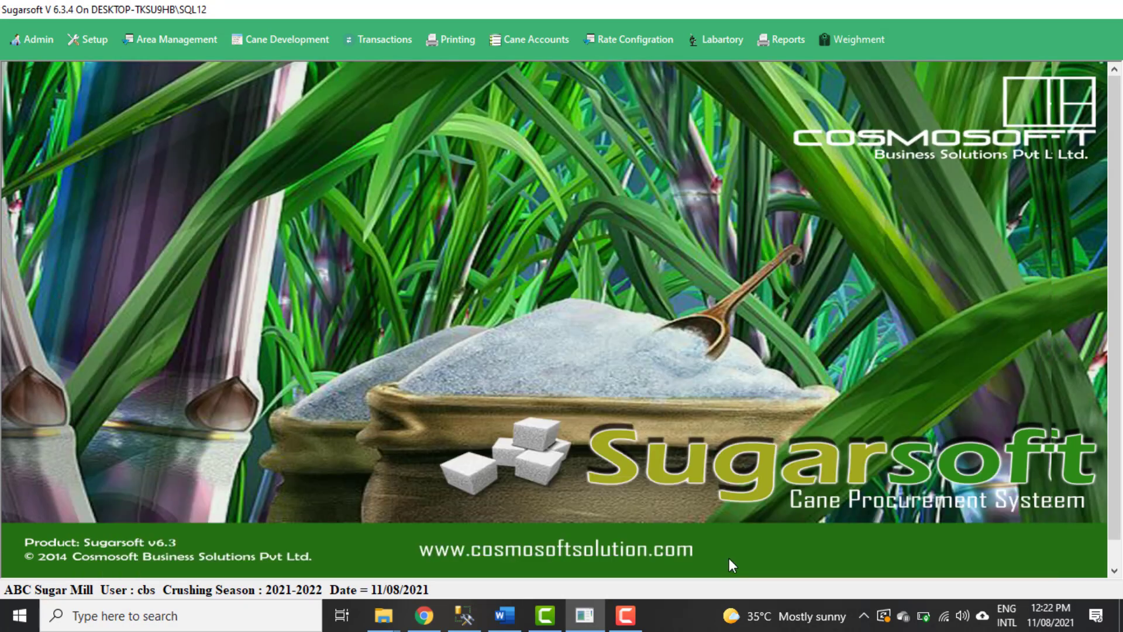
{"action": "left_click", "coordinate": [533, 44]}
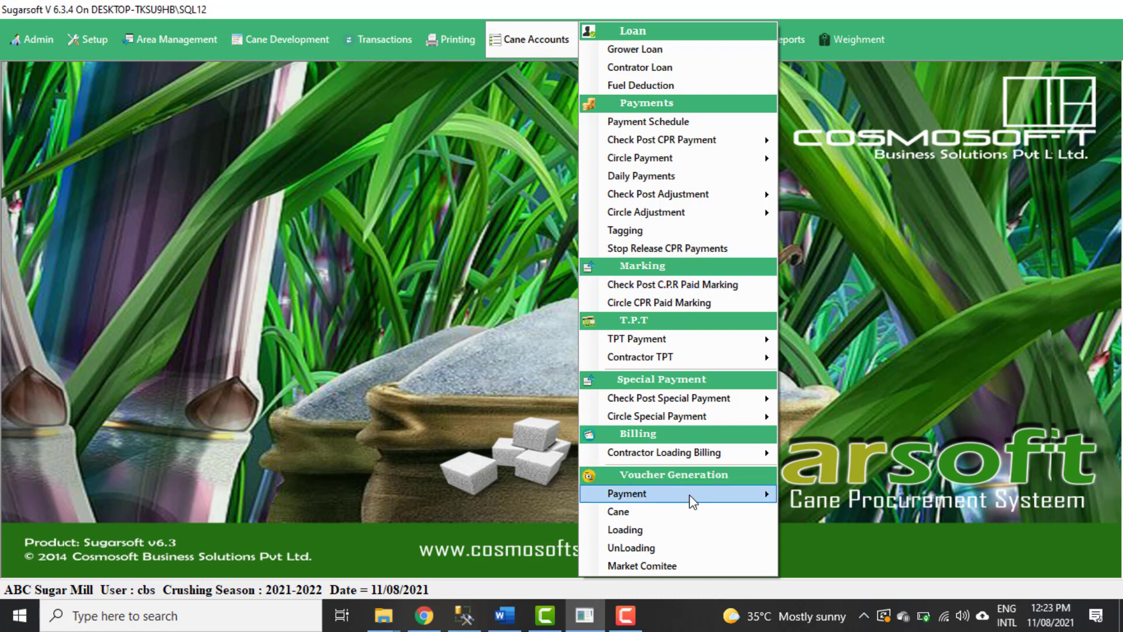
{"action": "mouse_move", "coordinate": [693, 501]}
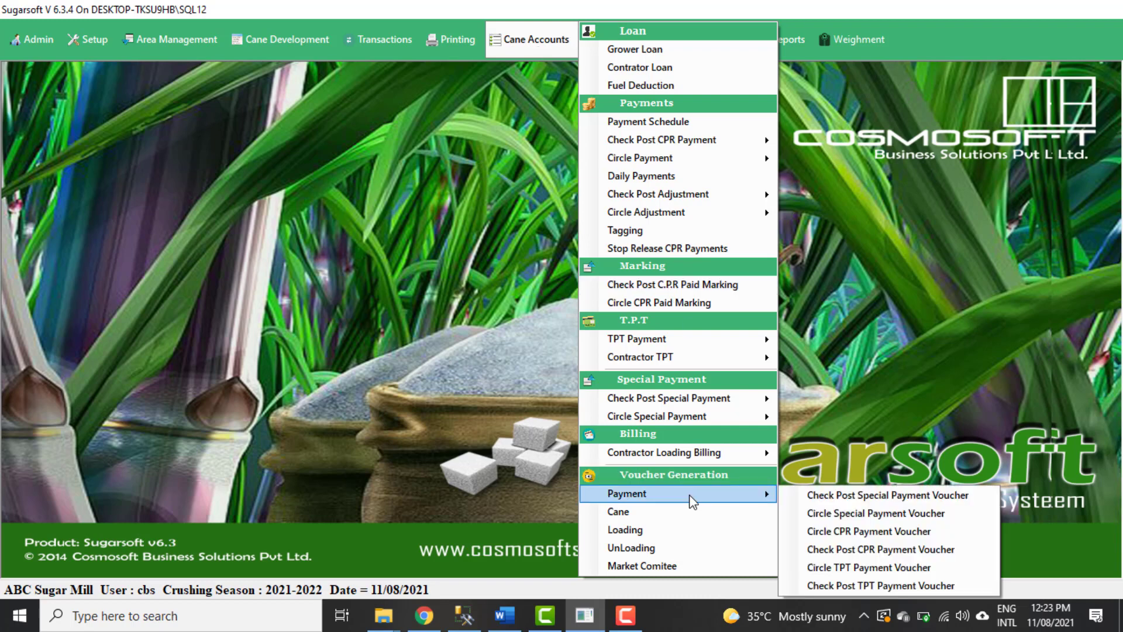
{"action": "left_click", "coordinate": [864, 553]}
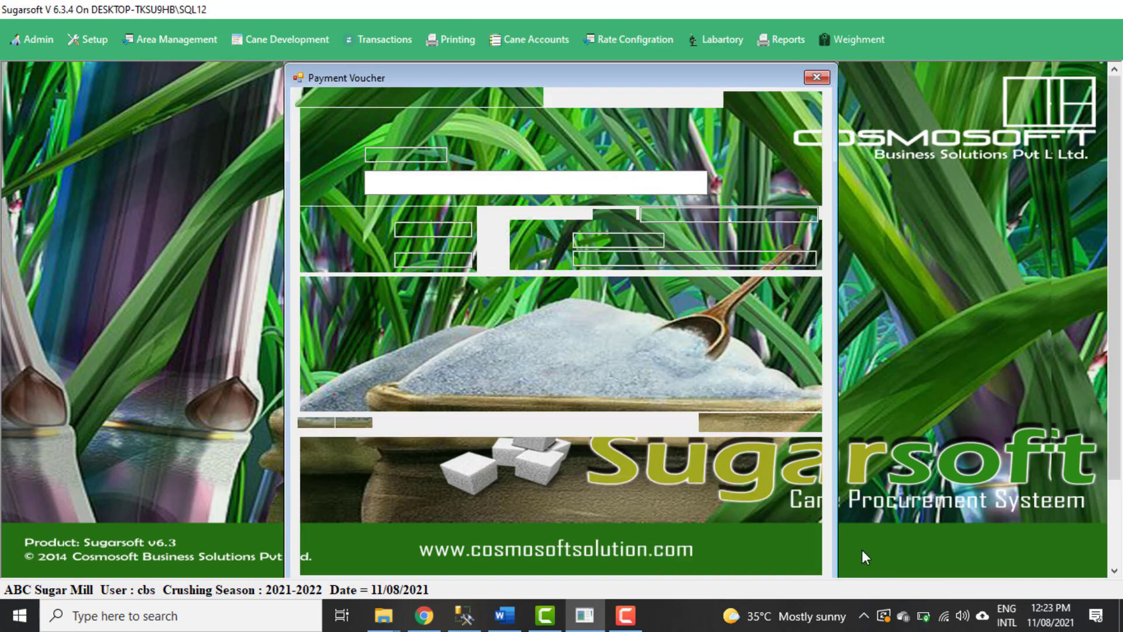
Set the CPR payment voucher's type to BP and its bank to BANK ALFLAH GHOTKI.
{"action": "left_click", "coordinate": [621, 155]}
{"action": "left_click", "coordinate": [615, 174]}
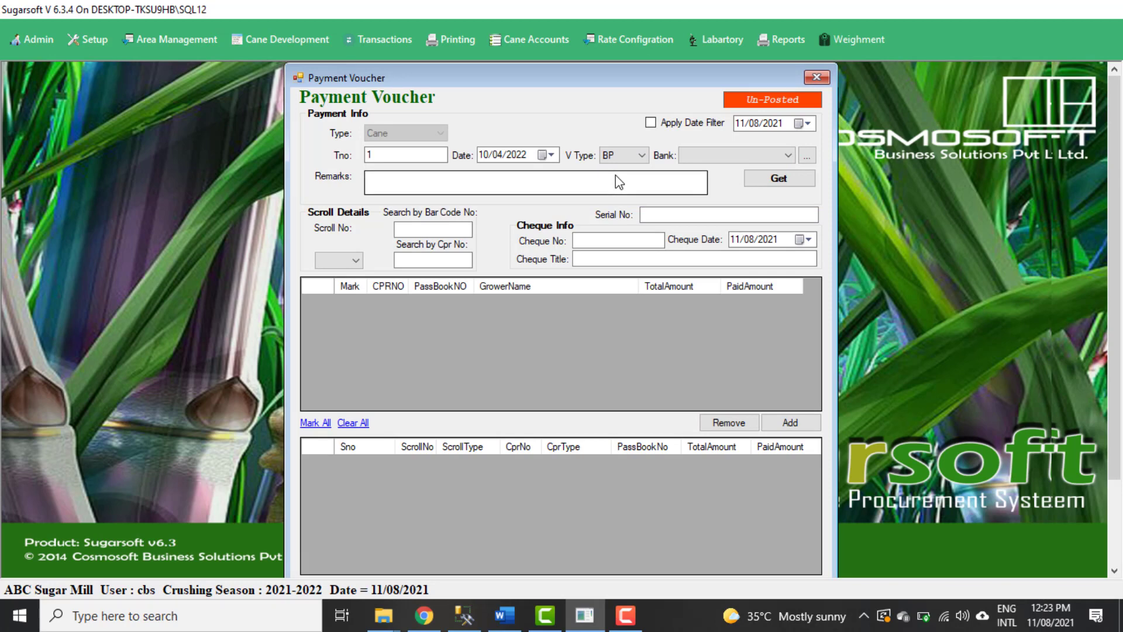
{"action": "left_click", "coordinate": [686, 158]}
{"action": "left_click", "coordinate": [702, 168]}
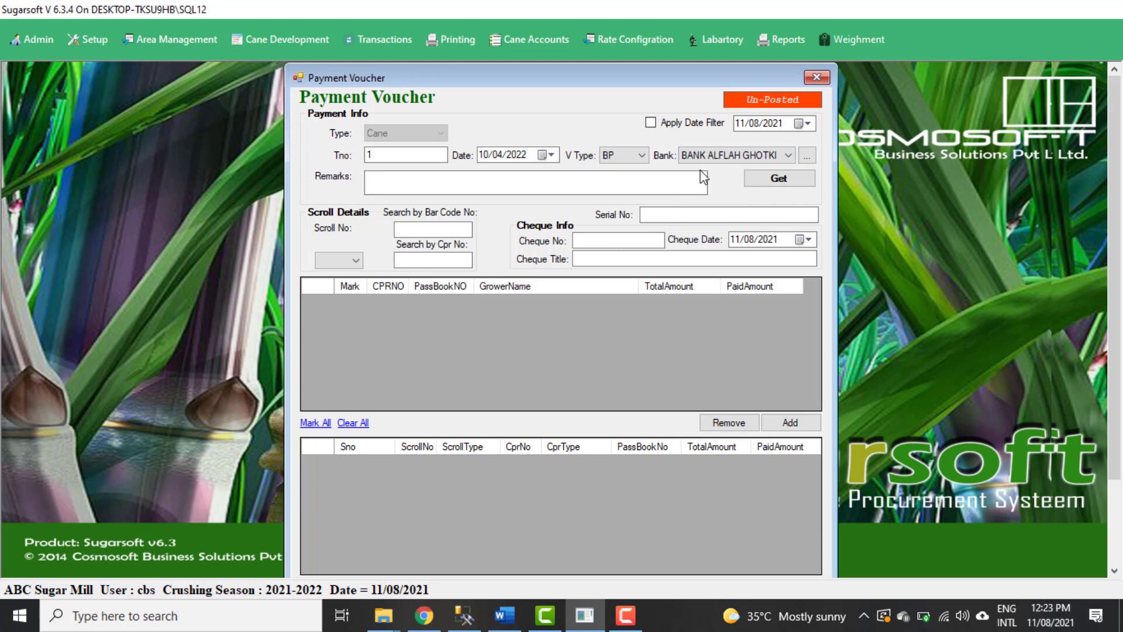
Retrieve the CPRs available for the bank payment voucher, then mark CPR 1 and add it to the voucher.
{"action": "left_click", "coordinate": [355, 260]}
{"action": "left_click", "coordinate": [355, 261]}
{"action": "left_click", "coordinate": [443, 229]}
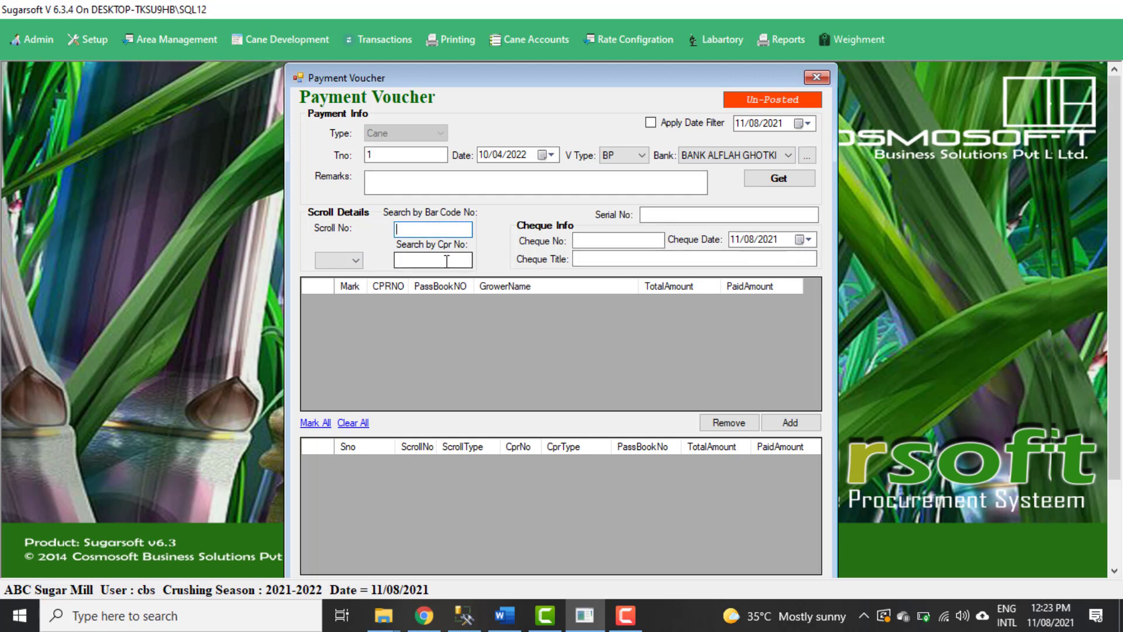
{"action": "left_click", "coordinate": [795, 178]}
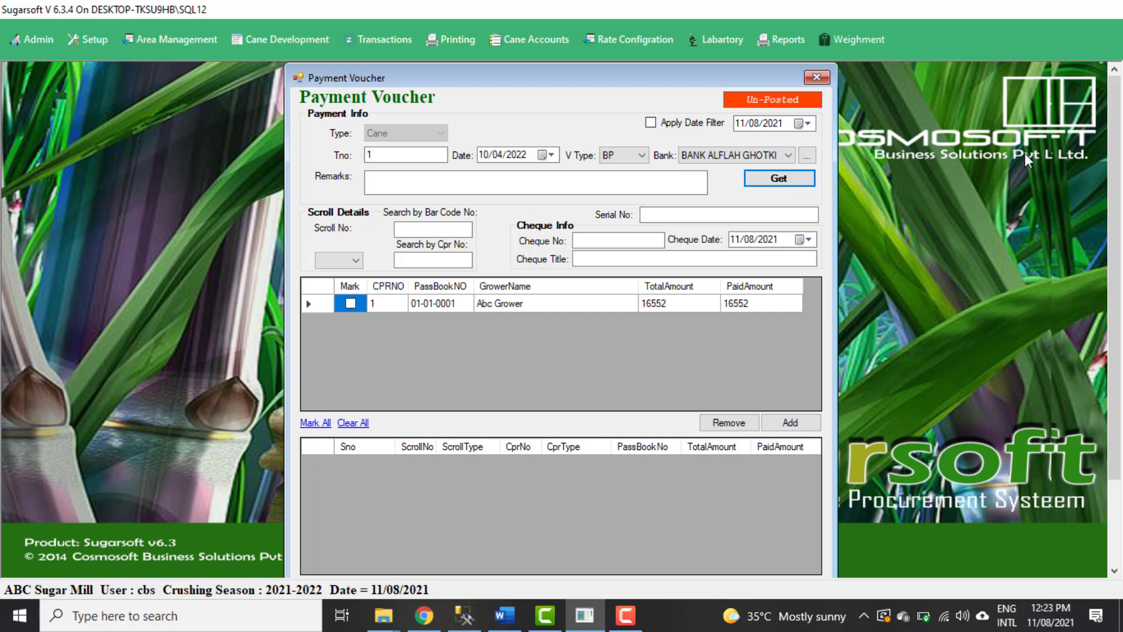
{"action": "left_click_drag", "start_coordinate": [1115, 202], "coordinate": [1116, 222]}
{"action": "left_click", "coordinate": [350, 277]}
{"action": "left_click", "coordinate": [783, 402]}
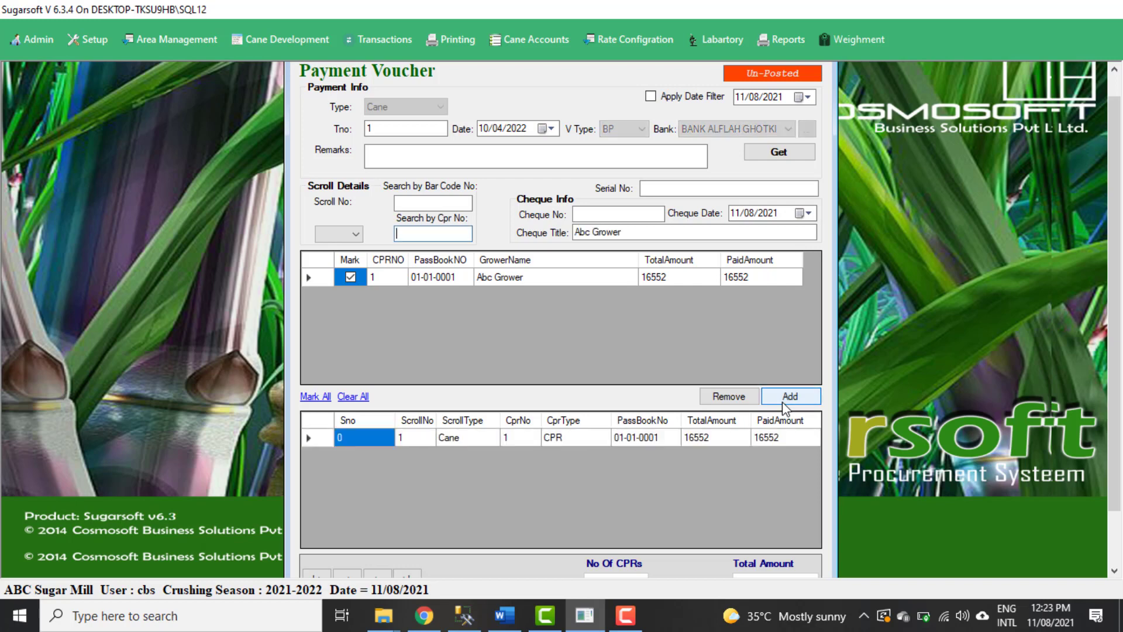
Save the CPR bank payment voucher with blank remarks, acknowledge the save and close the form.
{"action": "left_click", "coordinate": [455, 152]}
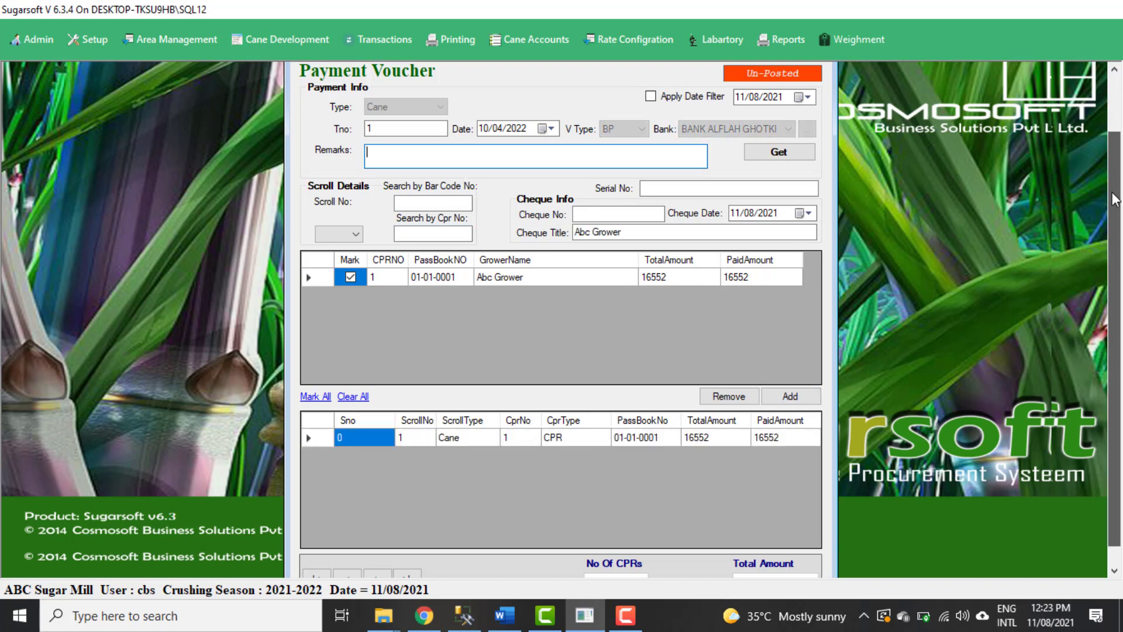
{"action": "scroll", "coordinate": [614, 363], "scroll_direction": "down", "scroll_amount": 1}
{"action": "left_click", "coordinate": [767, 565]}
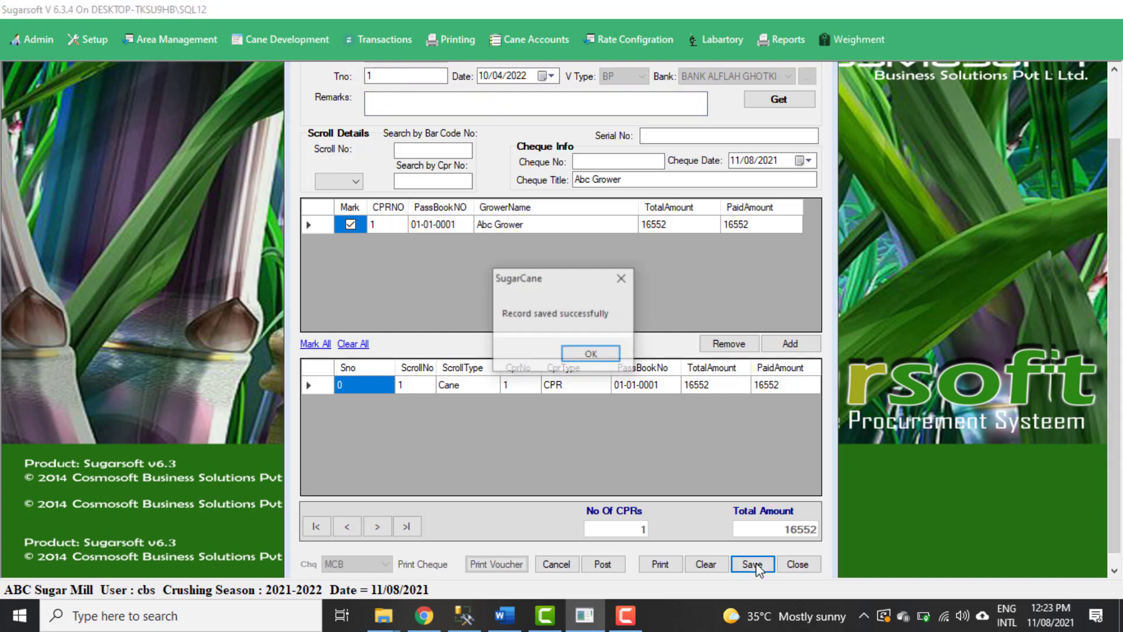
{"action": "left_click", "coordinate": [591, 355]}
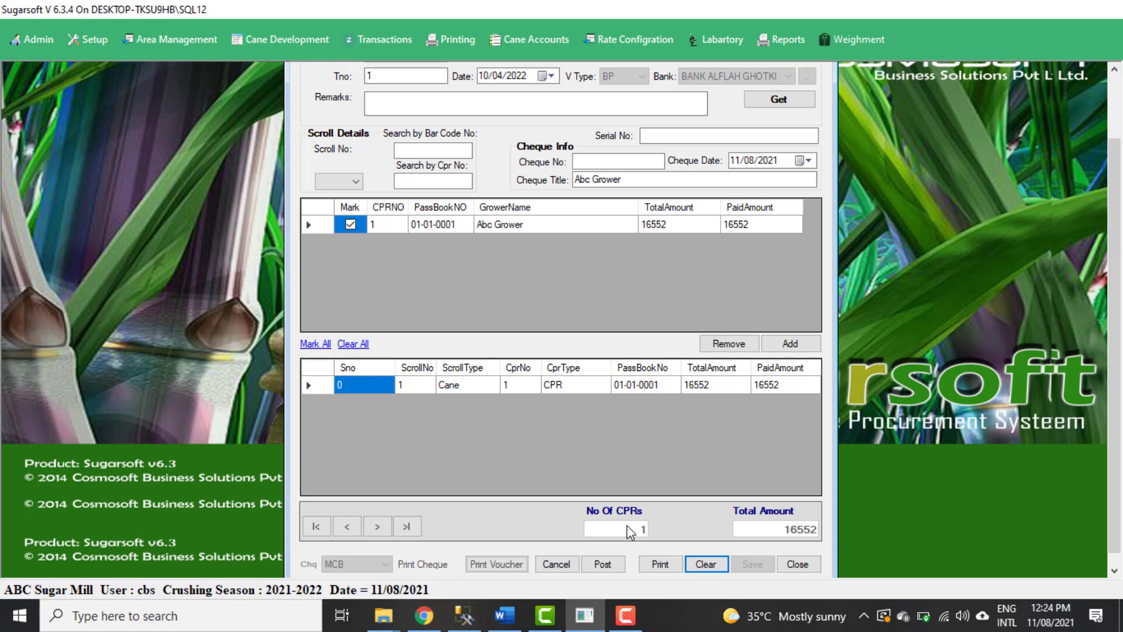
{"action": "left_click", "coordinate": [797, 564]}
Open the Check Post TPT Payment Voucher form and set voucher type CP with the CASH account.
{"action": "left_click", "coordinate": [552, 47]}
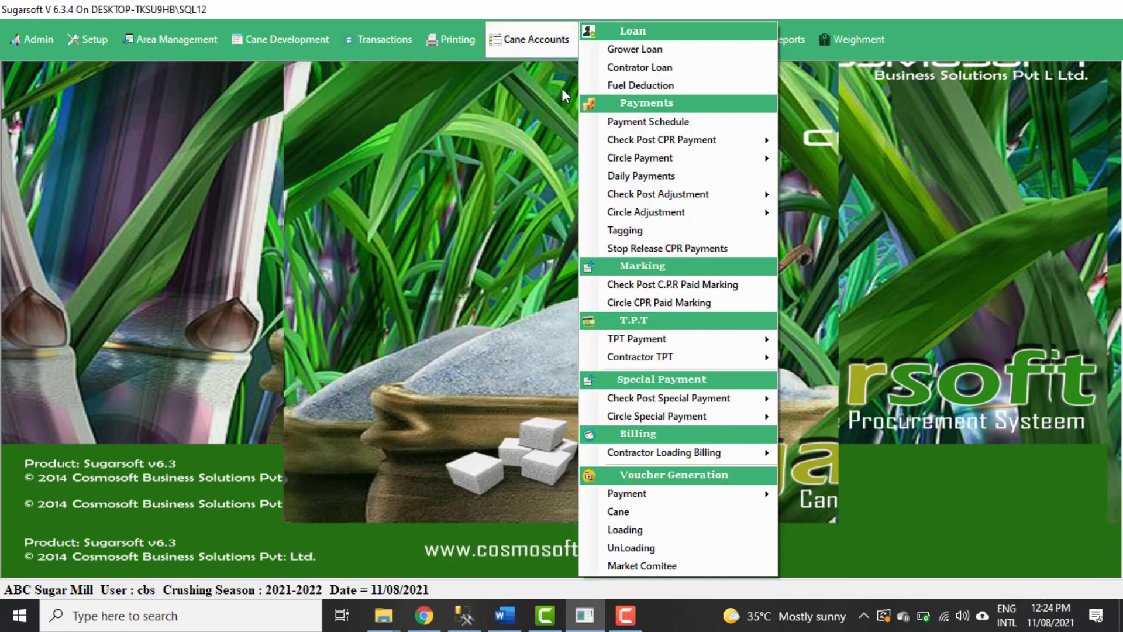
{"action": "mouse_move", "coordinate": [687, 502]}
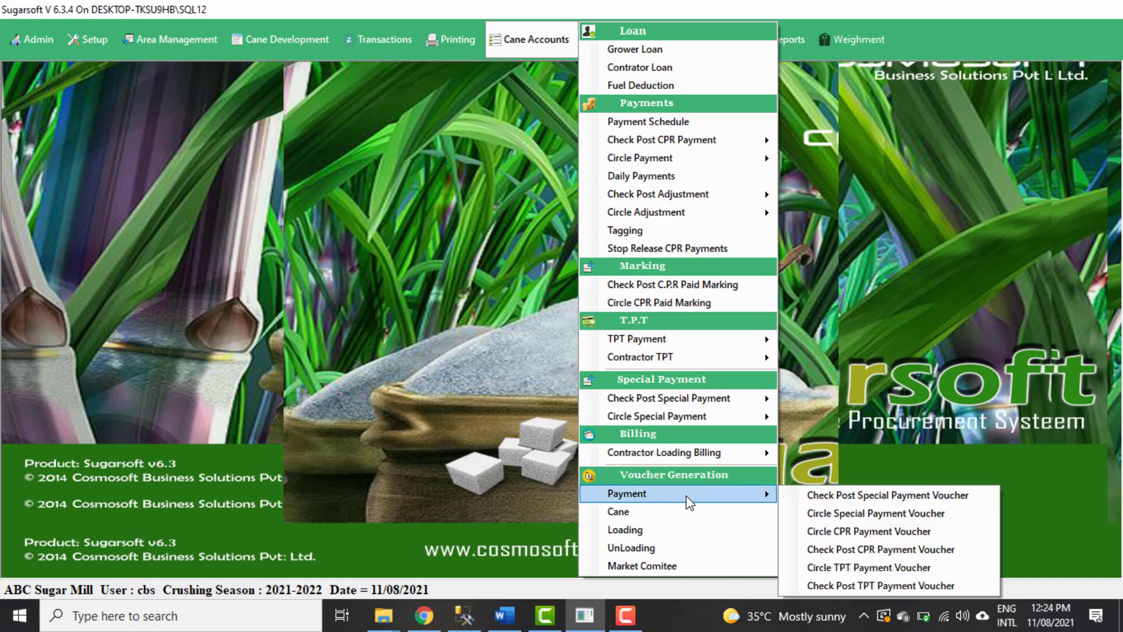
{"action": "left_click", "coordinate": [843, 585]}
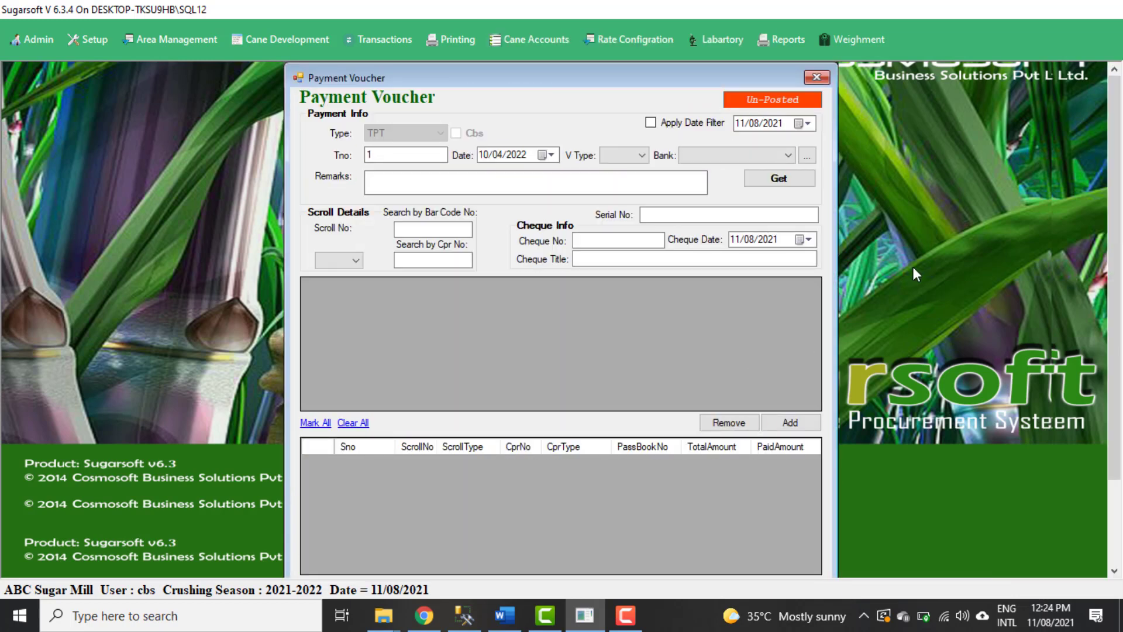
{"action": "left_click", "coordinate": [626, 157]}
{"action": "left_click", "coordinate": [621, 177]}
{"action": "left_click", "coordinate": [693, 156]}
{"action": "left_click", "coordinate": [697, 170]}
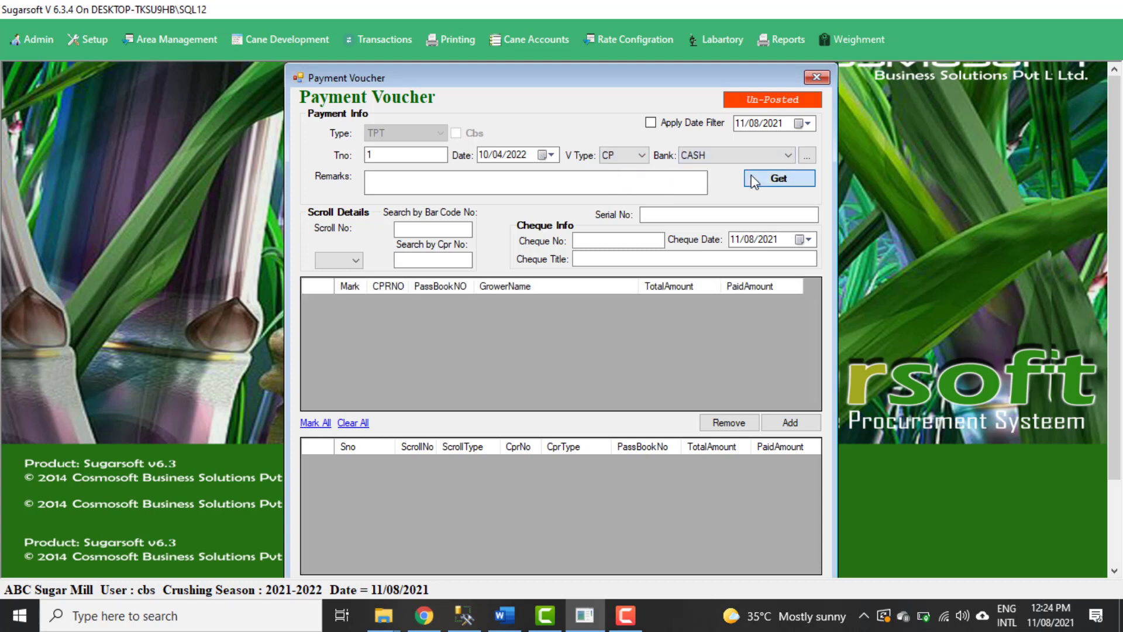
Retrieve the TPT payment CPRs, then mark CPR 1 and add it to the cash voucher.
{"action": "left_click", "coordinate": [754, 181]}
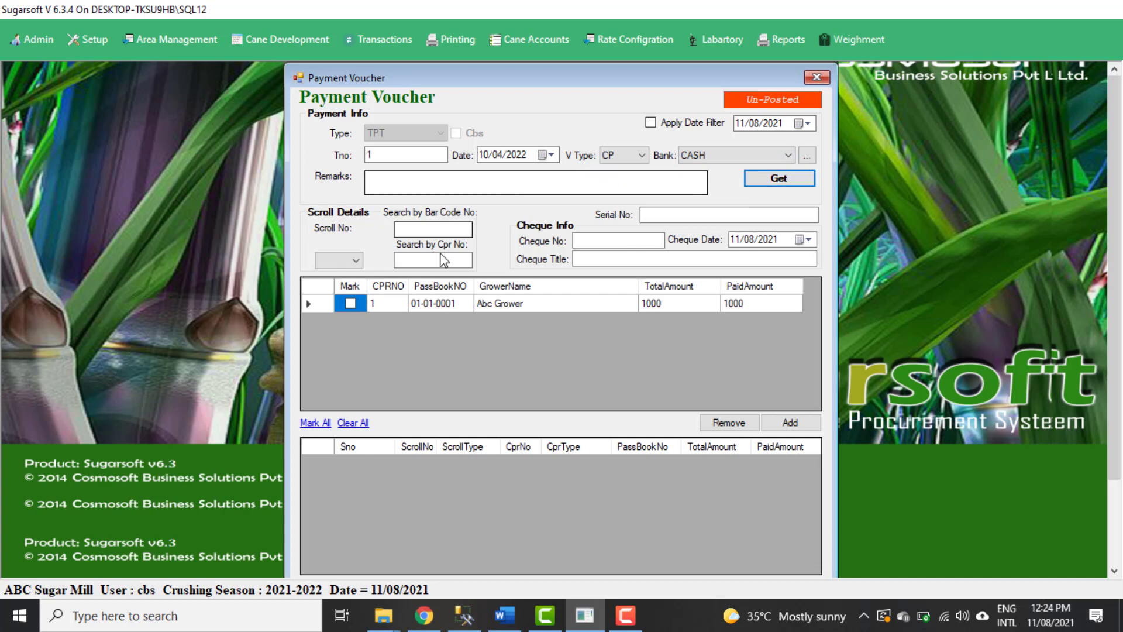
{"action": "left_click", "coordinate": [351, 303]}
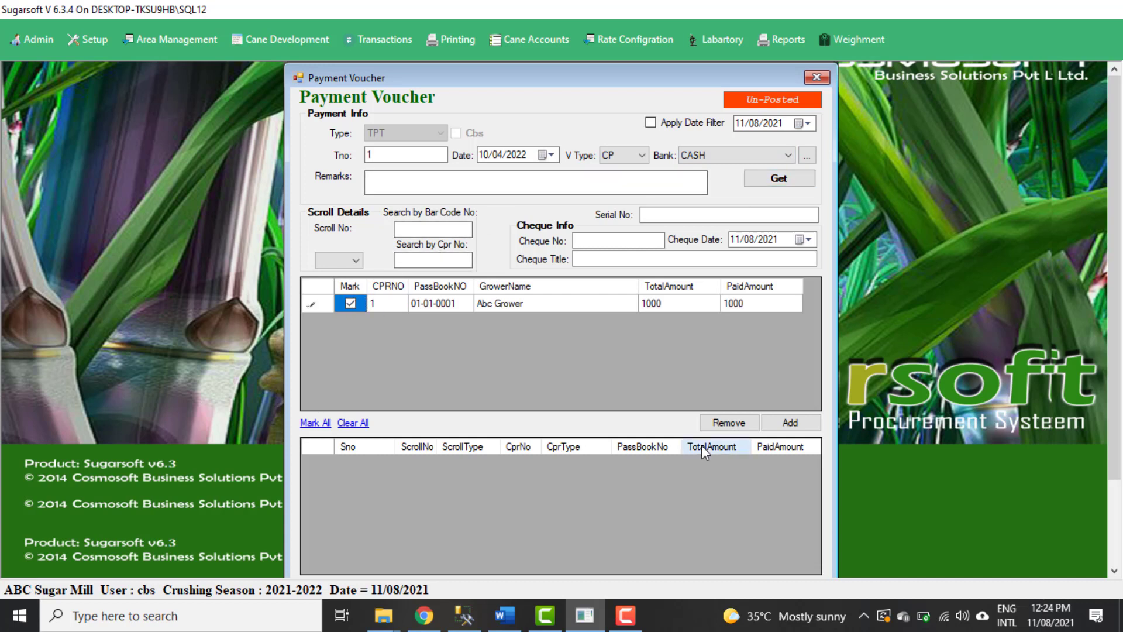
{"action": "left_click", "coordinate": [810, 424]}
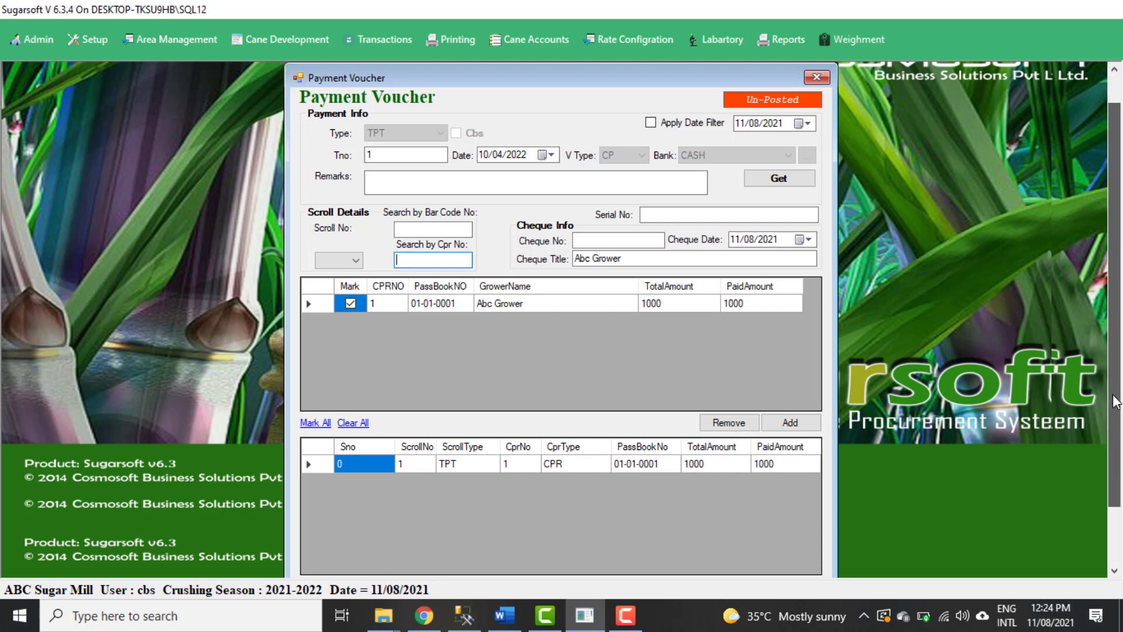
Save the TPT cash payment voucher and acknowledge the save.
{"action": "scroll", "coordinate": [1097, 362], "scroll_direction": "down", "scroll_amount": 2}
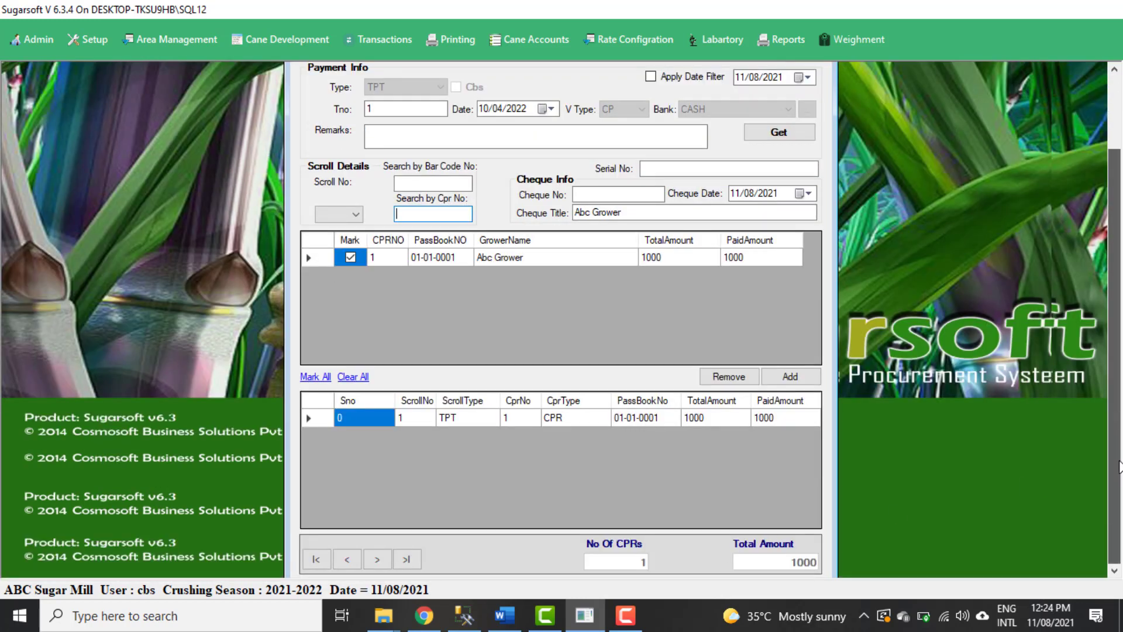
{"action": "scroll", "coordinate": [1114, 363], "scroll_direction": "down", "scroll_amount": 2}
{"action": "left_click", "coordinate": [745, 550]}
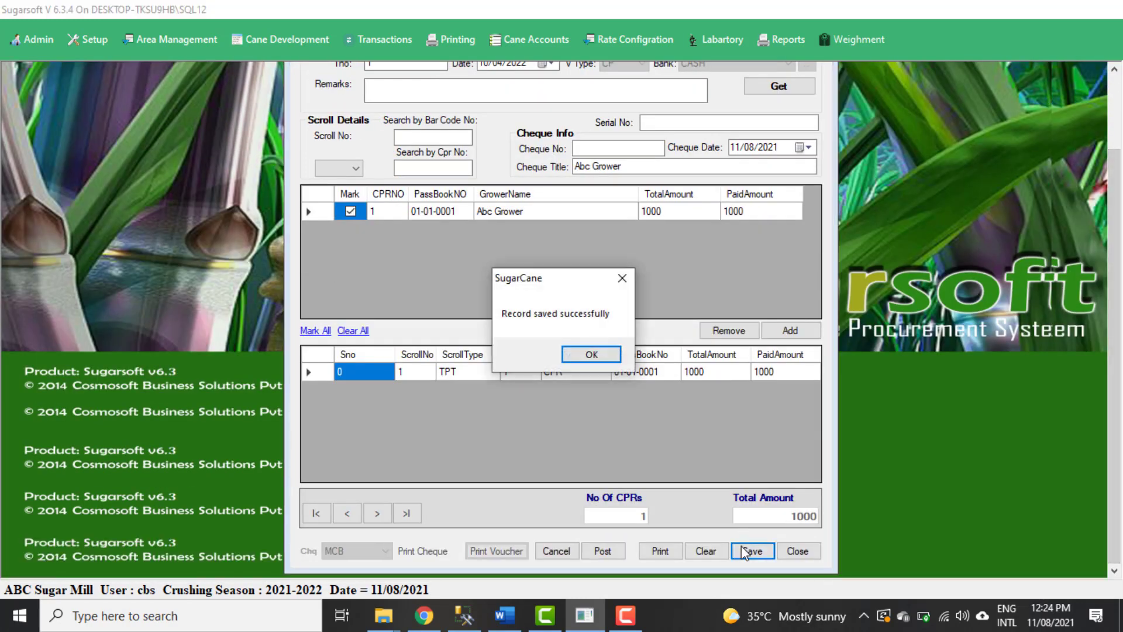
{"action": "left_click", "coordinate": [601, 355]}
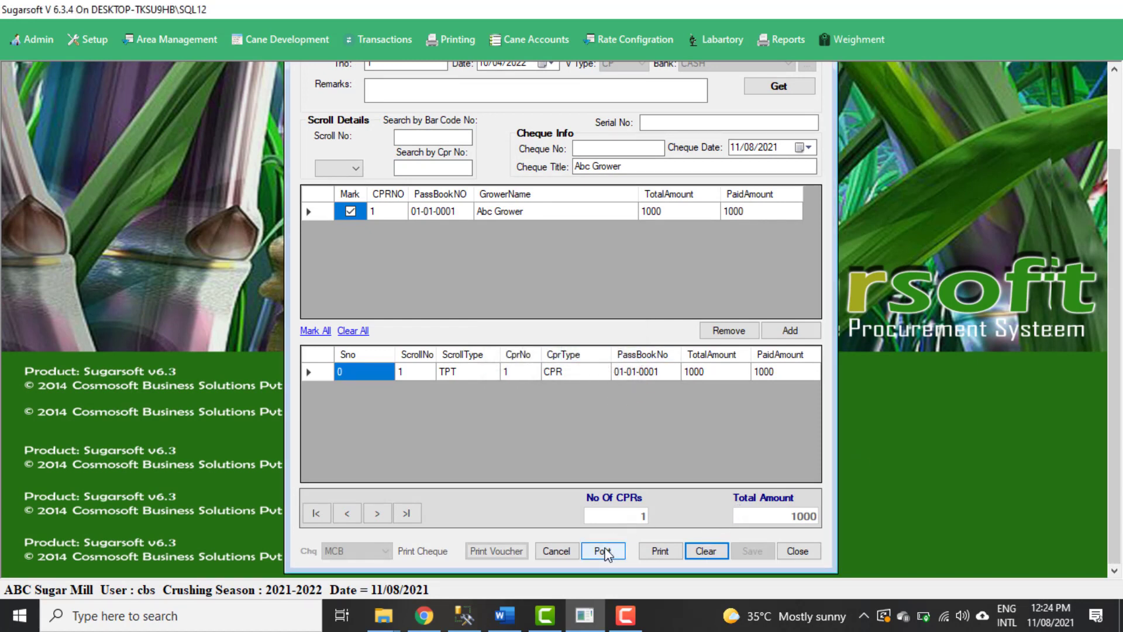
{"action": "left_click_drag", "start_coordinate": [1118, 238], "coordinate": [1119, 182]}
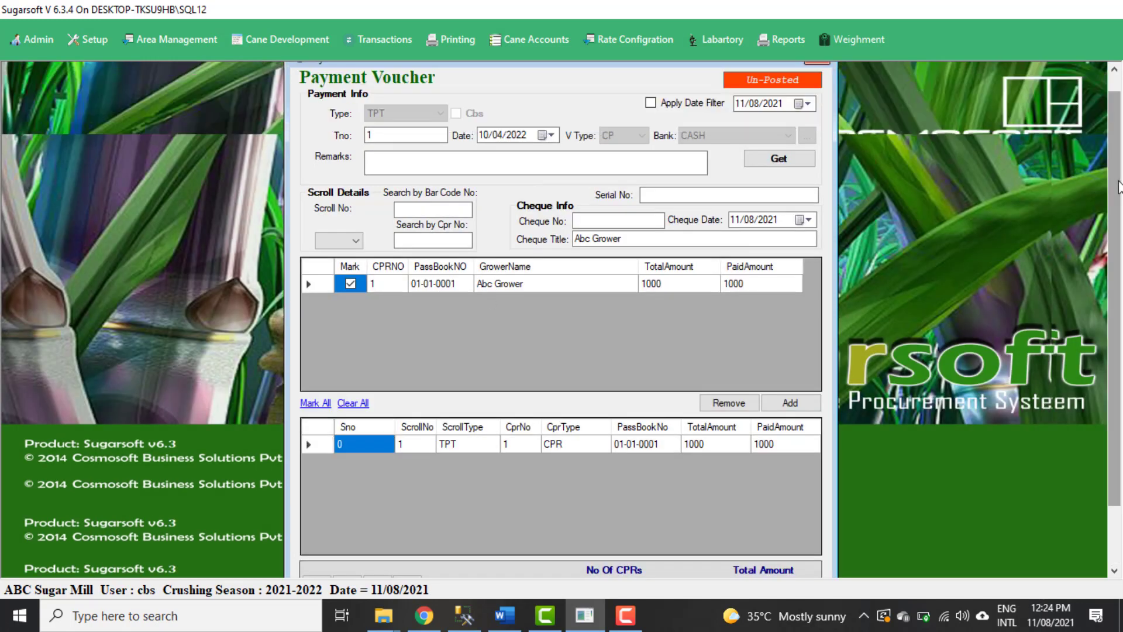